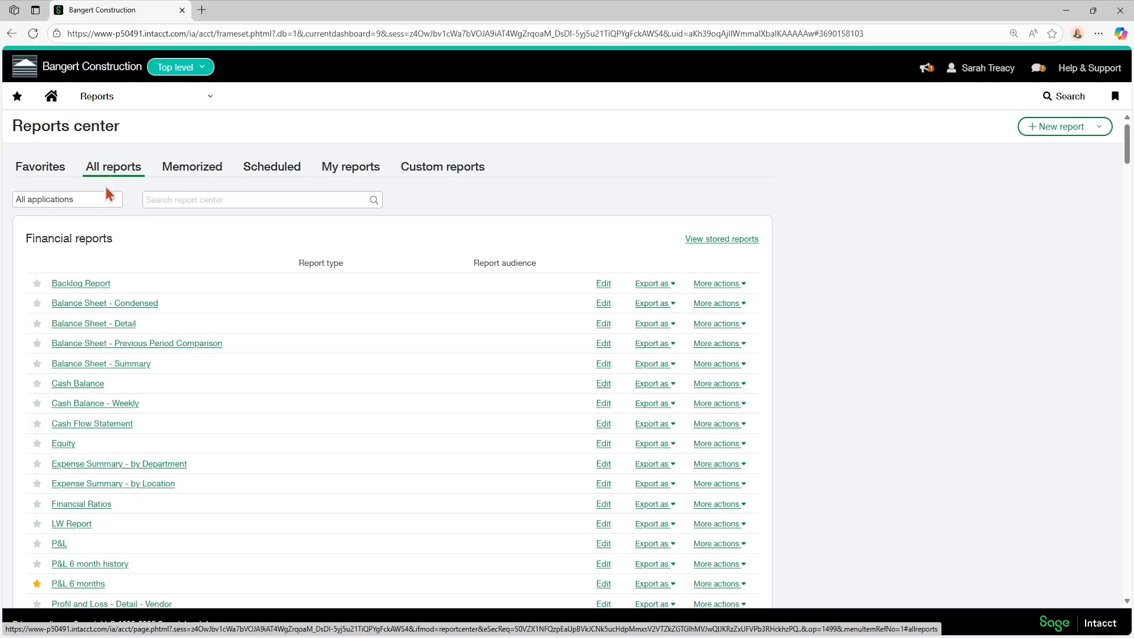
# Step: Filter the report list to Projects reports, then switch the filter back to all applications
pyautogui.click(111, 201)
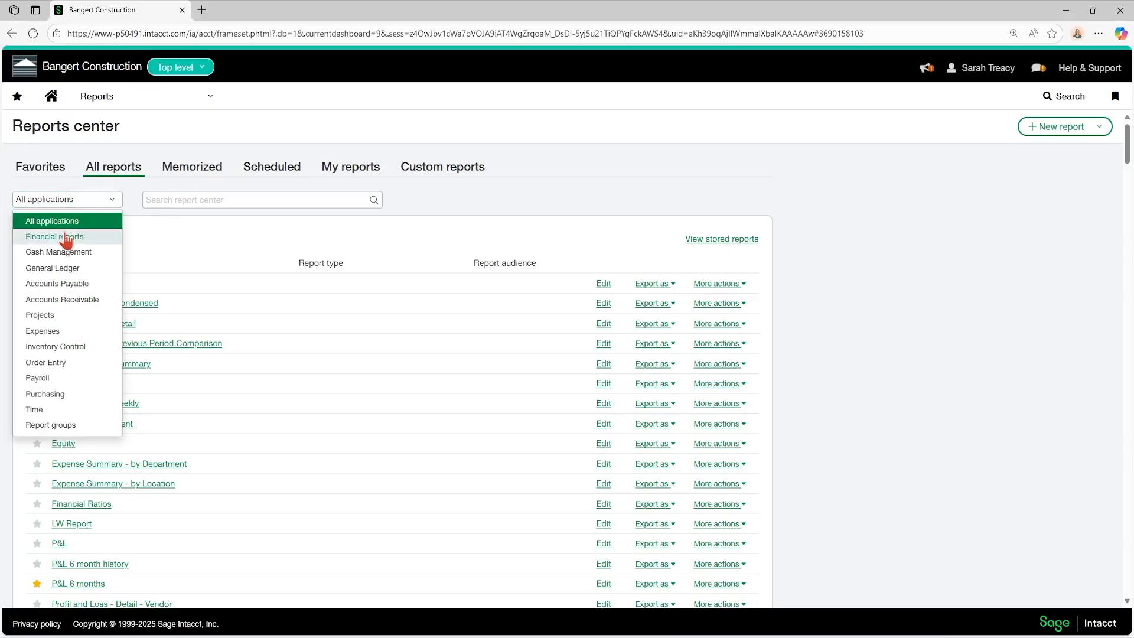
pyautogui.click(99, 100)
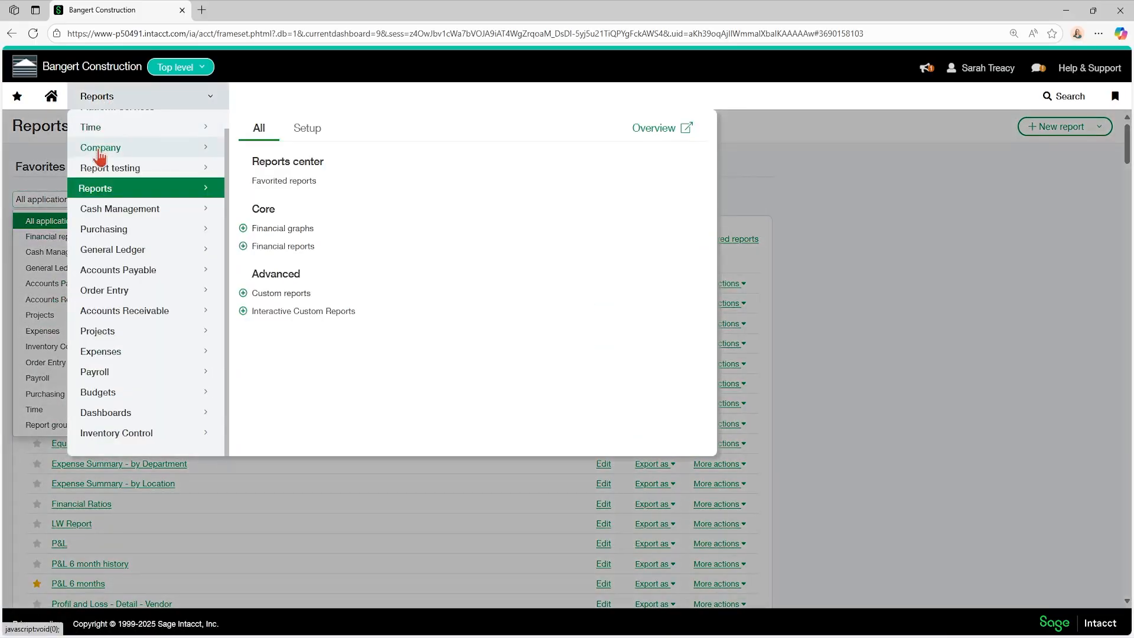
pyautogui.click(937, 329)
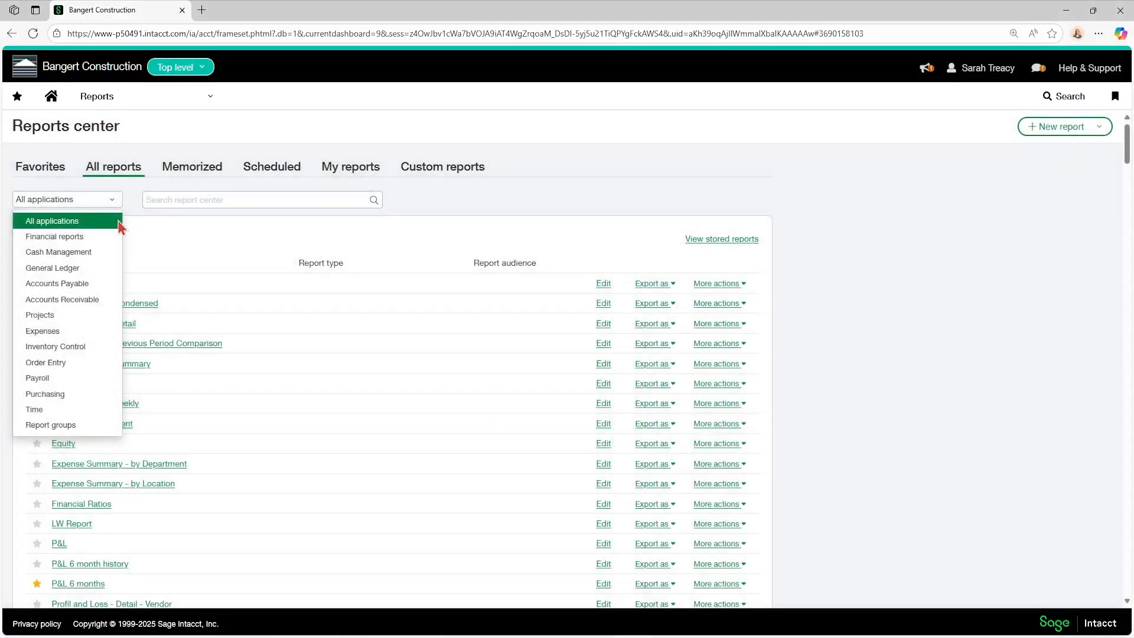
pyautogui.click(59, 316)
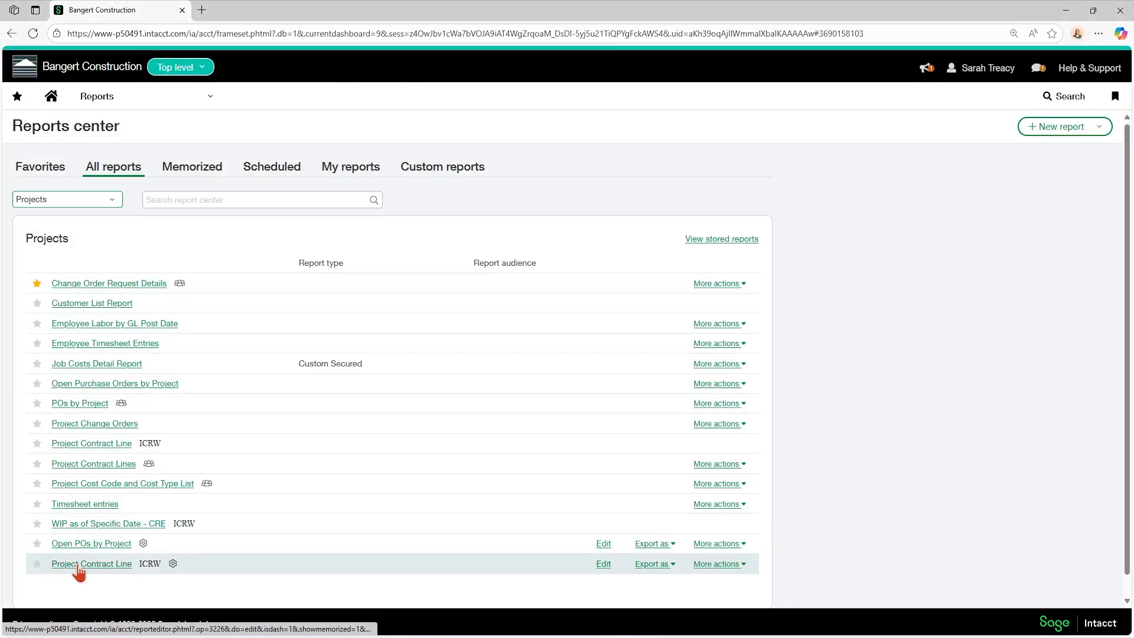
pyautogui.click(114, 200)
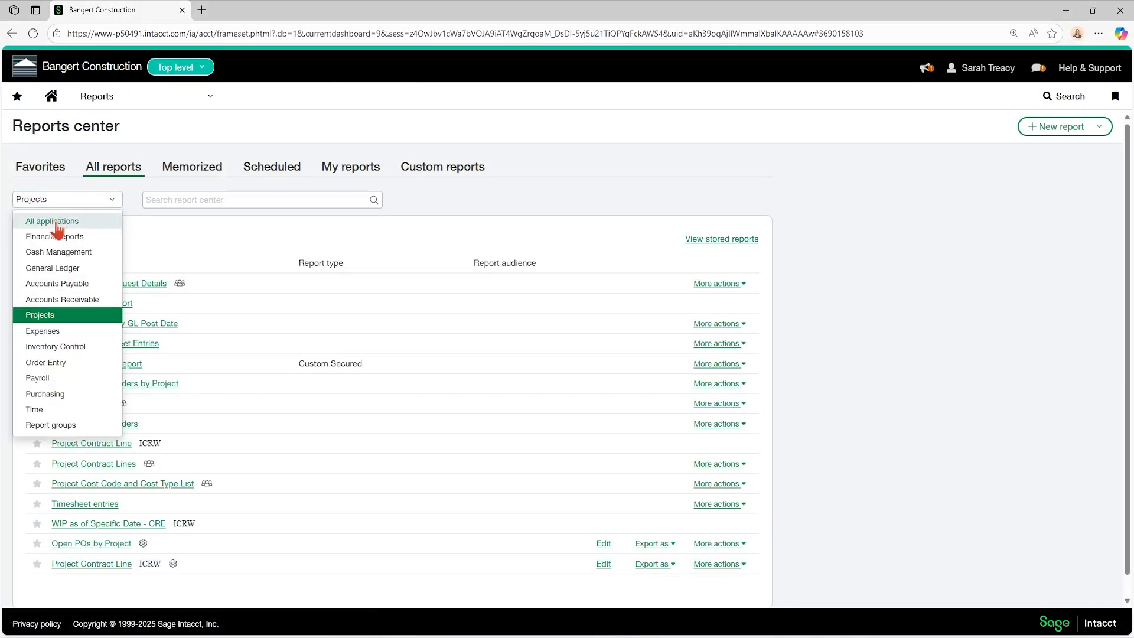
pyautogui.click(53, 221)
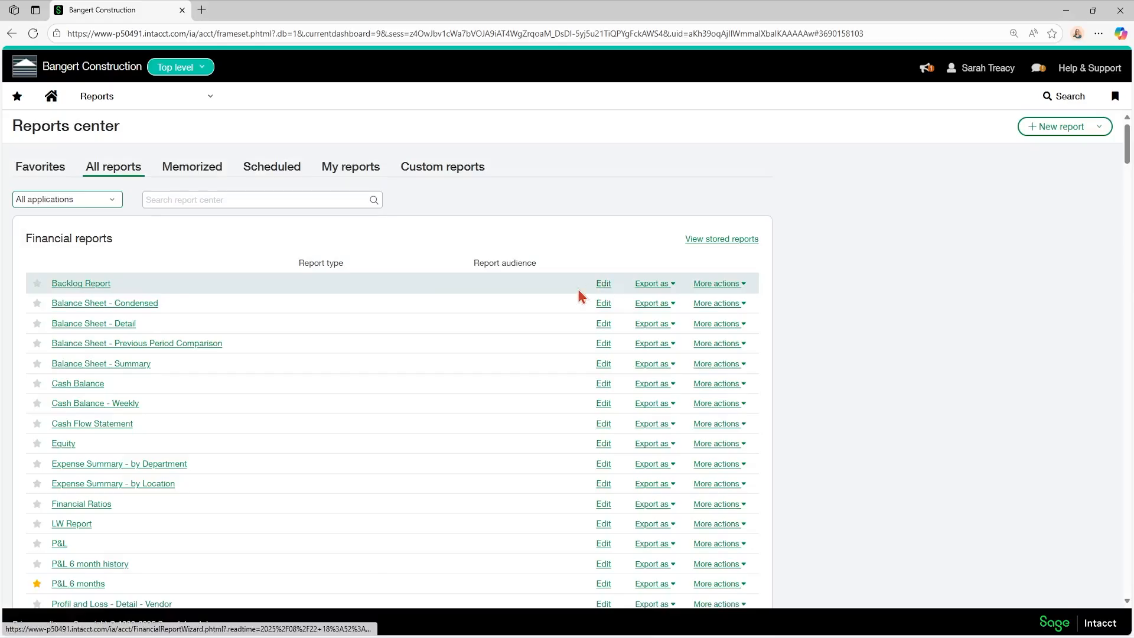
# Step: Run the P&L 6 months report with the as-of date set to 08/31/2025
pyautogui.scroll(-2, 53, 292)
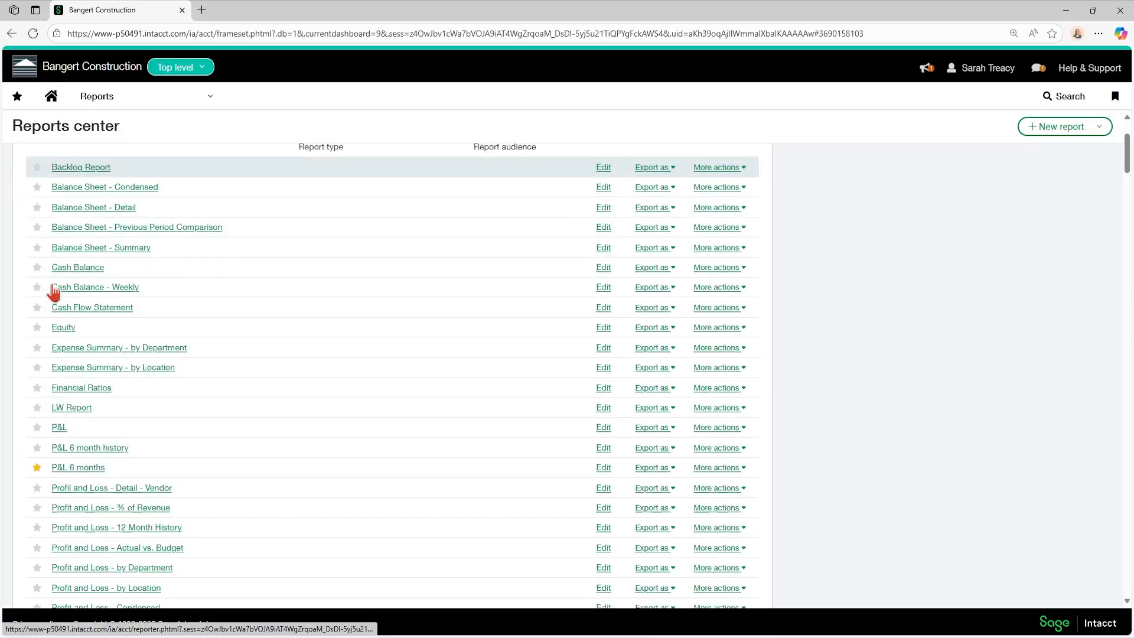
pyautogui.scroll(-1, 54, 292)
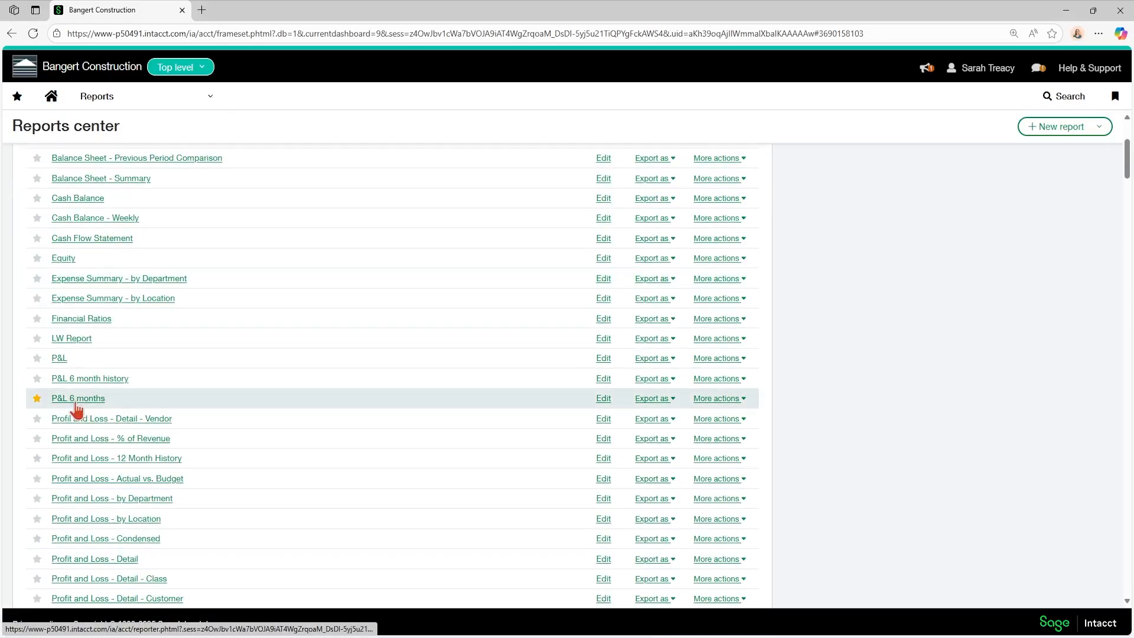
pyautogui.click(73, 399)
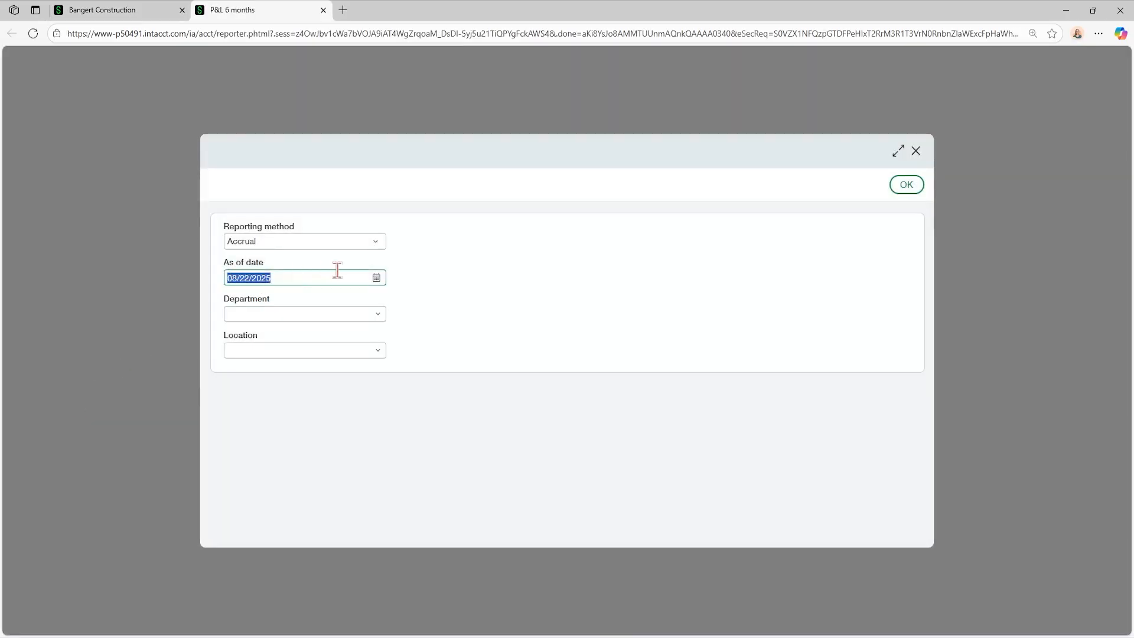
pyautogui.click(376, 277)
pyautogui.click(235, 441)
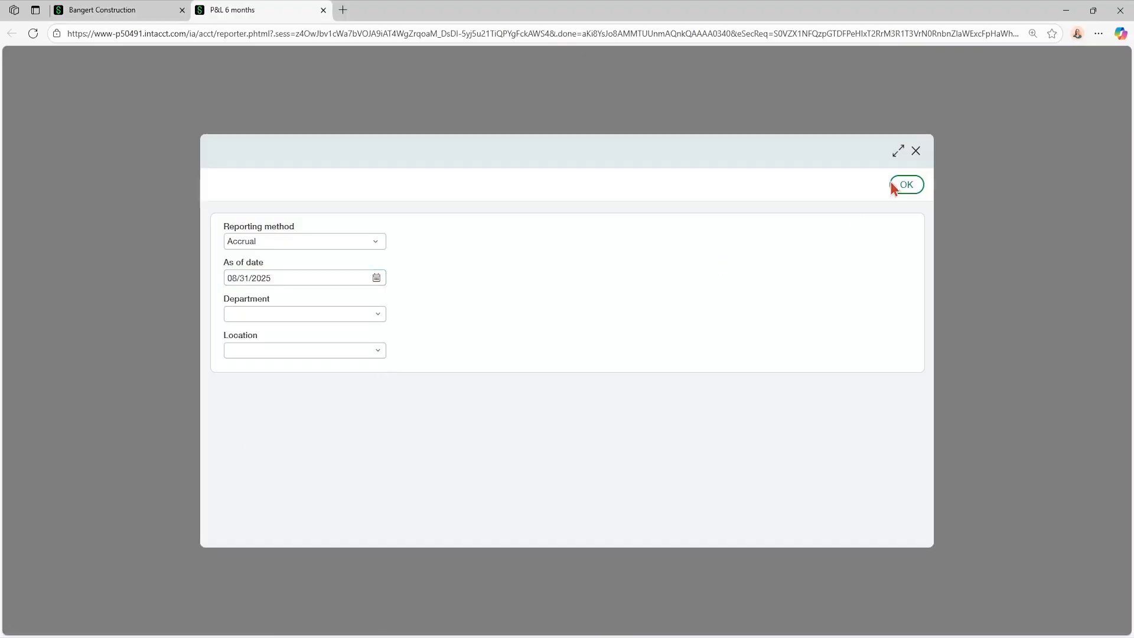
pyautogui.click(906, 185)
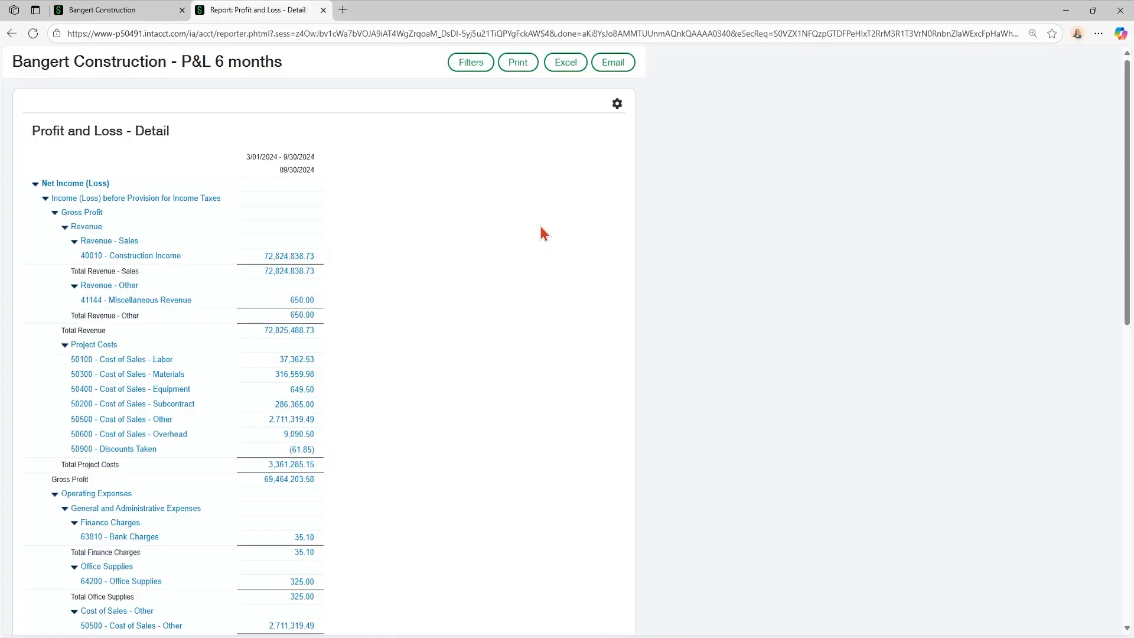
# Step: Drill into the Construction Income amount to view its general ledger detail, then close the report
pyautogui.click(294, 258)
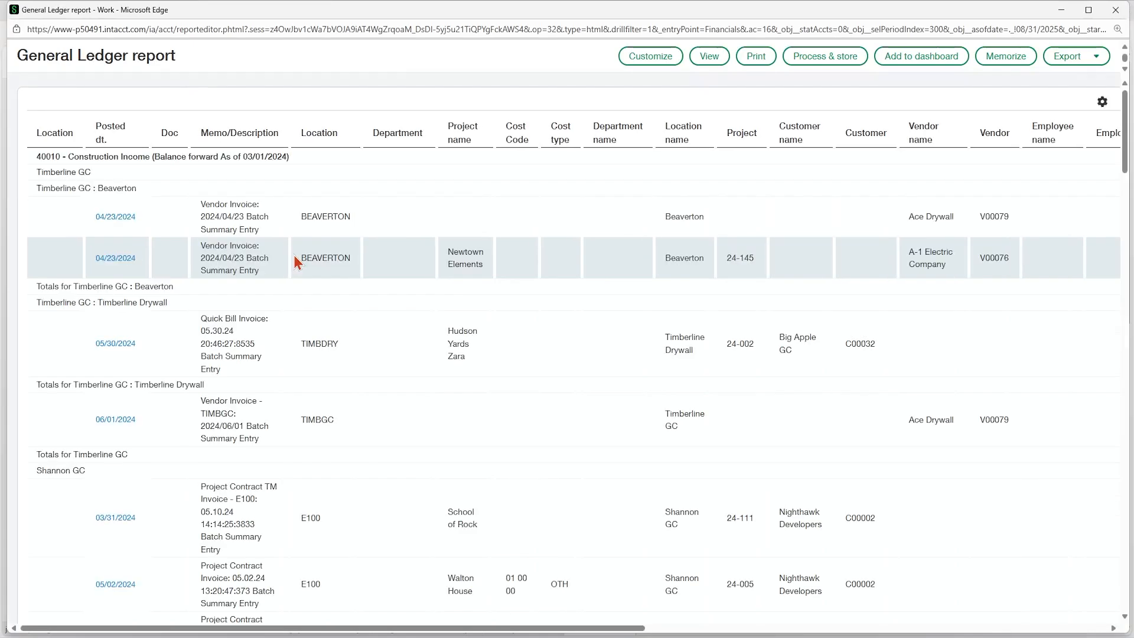
pyautogui.click(1115, 10)
pyautogui.click(323, 10)
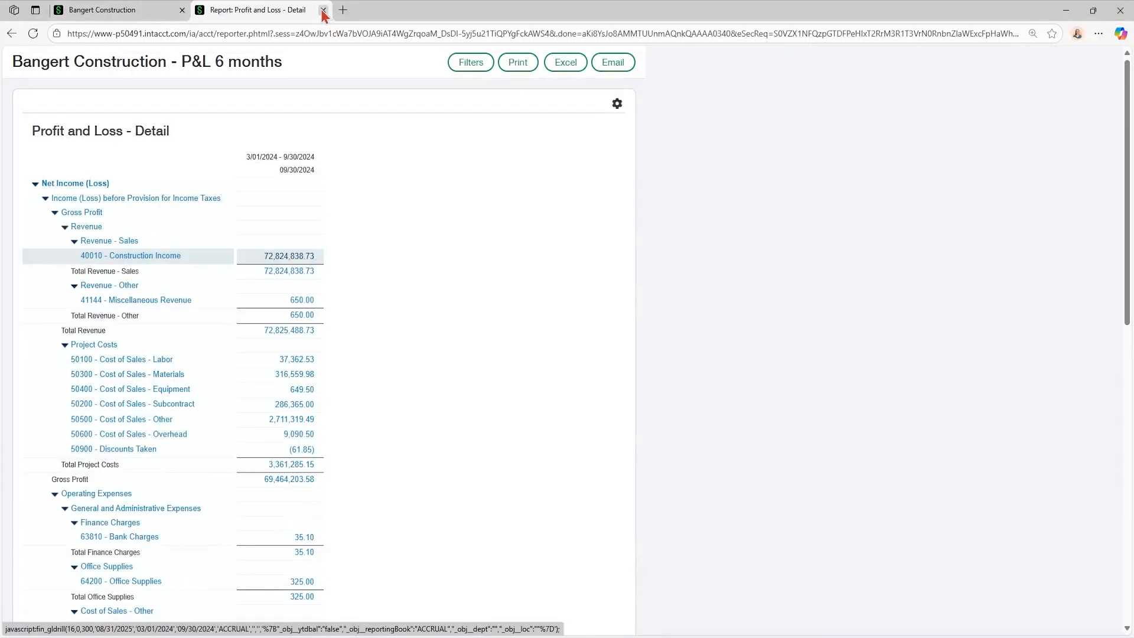
# Step: Mark the Profit and Loss - Detail report as a favorite
pyautogui.scroll(3, 127, 467)
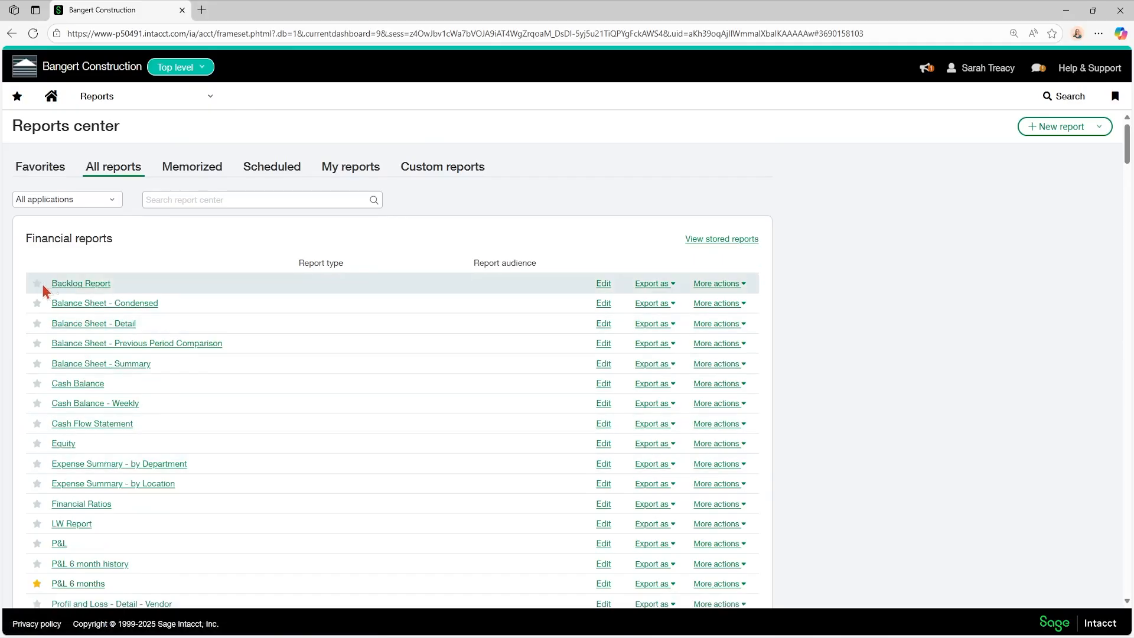
pyautogui.scroll(-1, 40, 287)
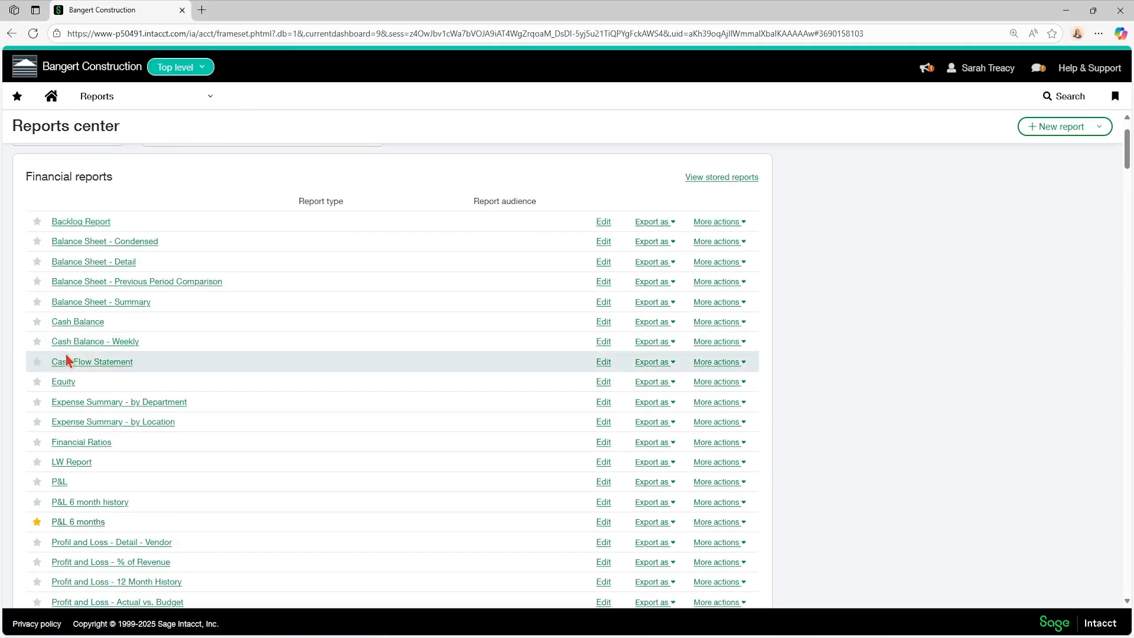
pyautogui.scroll(-3, 68, 363)
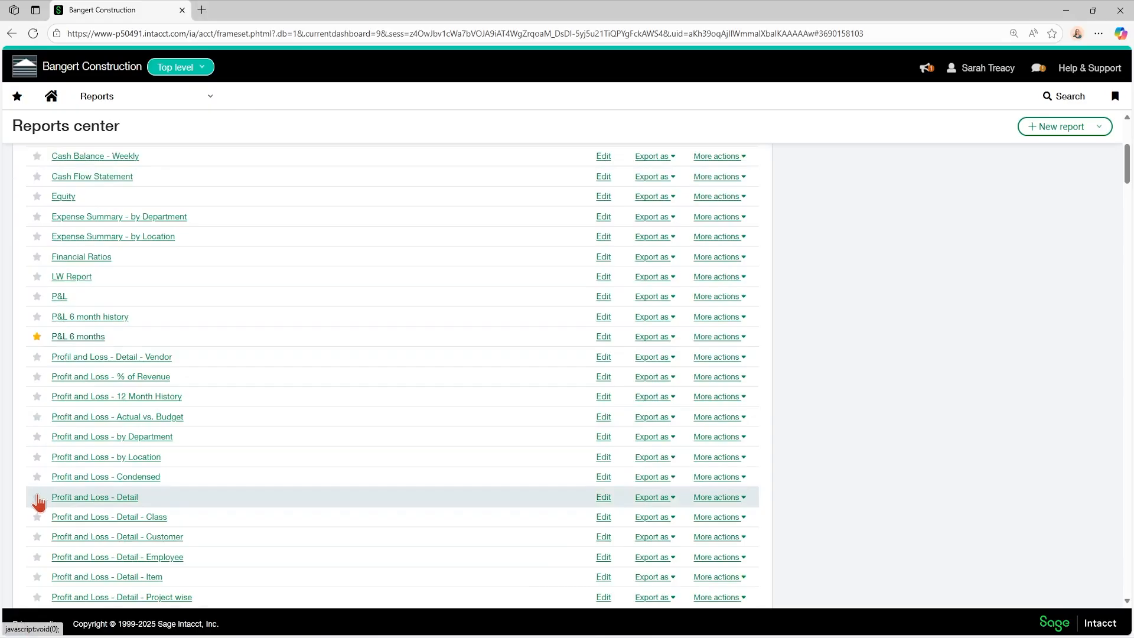
pyautogui.click(37, 497)
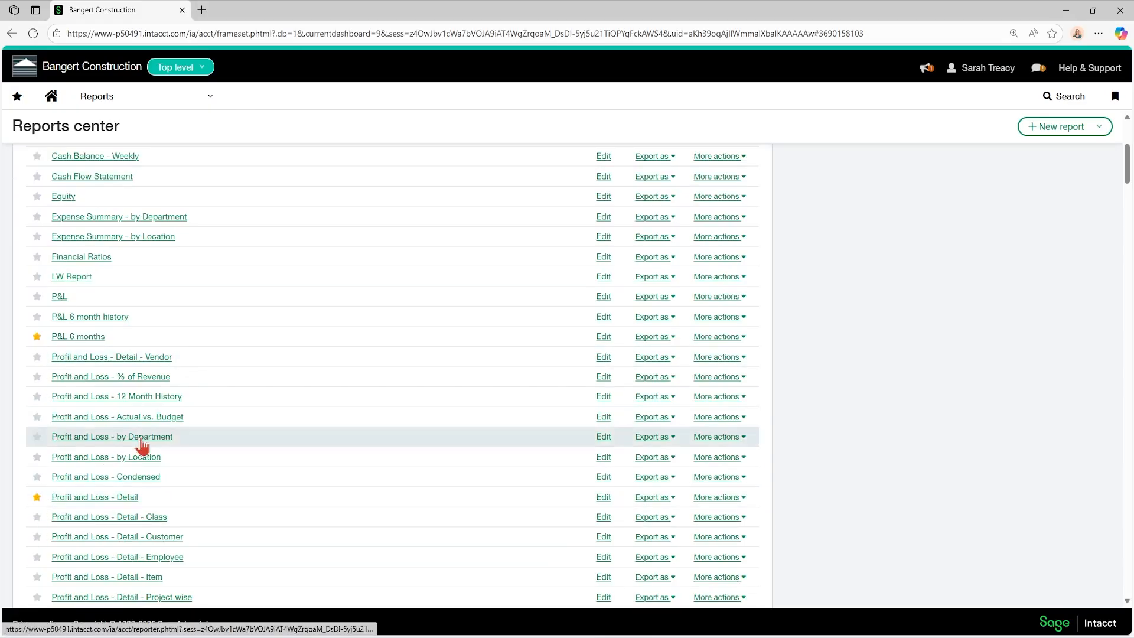
# Step: Review the favorite reports and filter them to Projects
pyautogui.scroll(4, 141, 446)
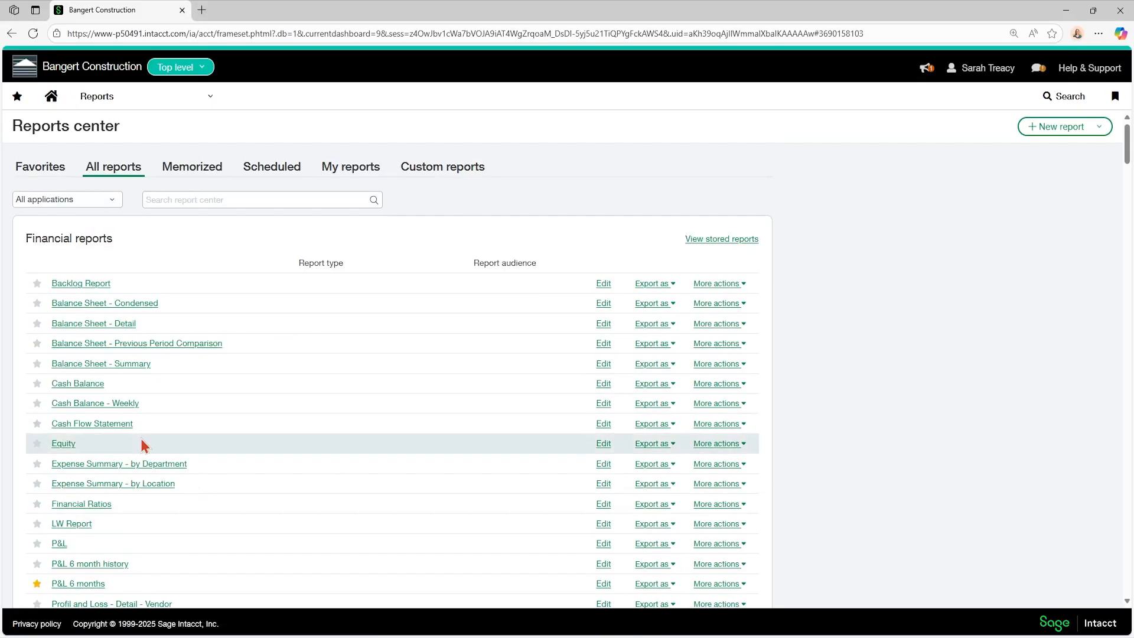
pyautogui.click(46, 173)
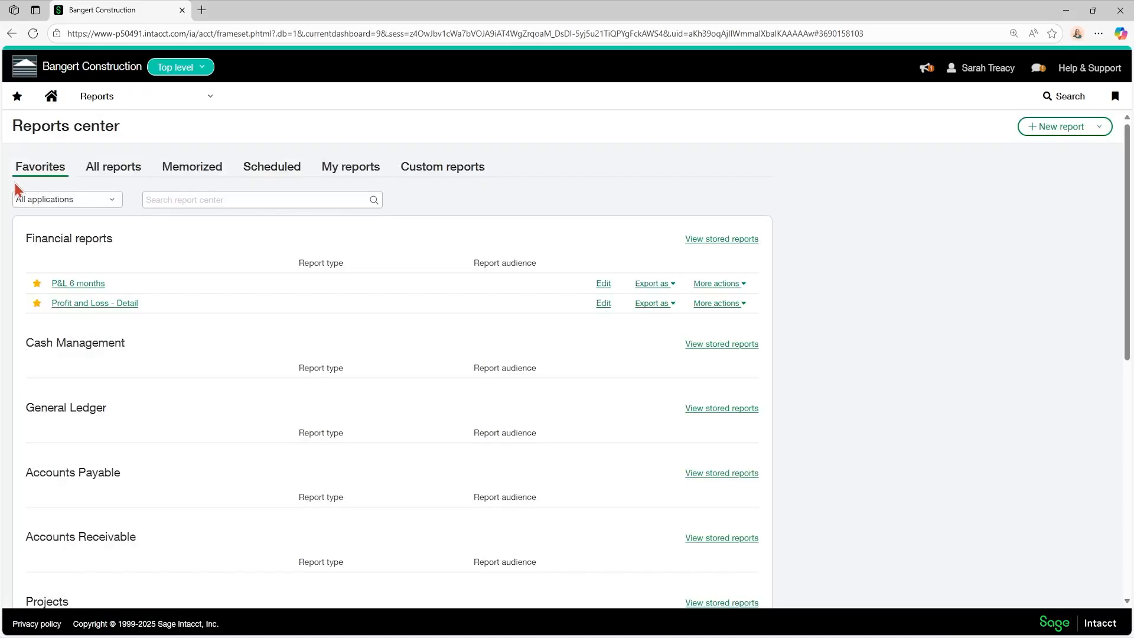
pyautogui.click(63, 201)
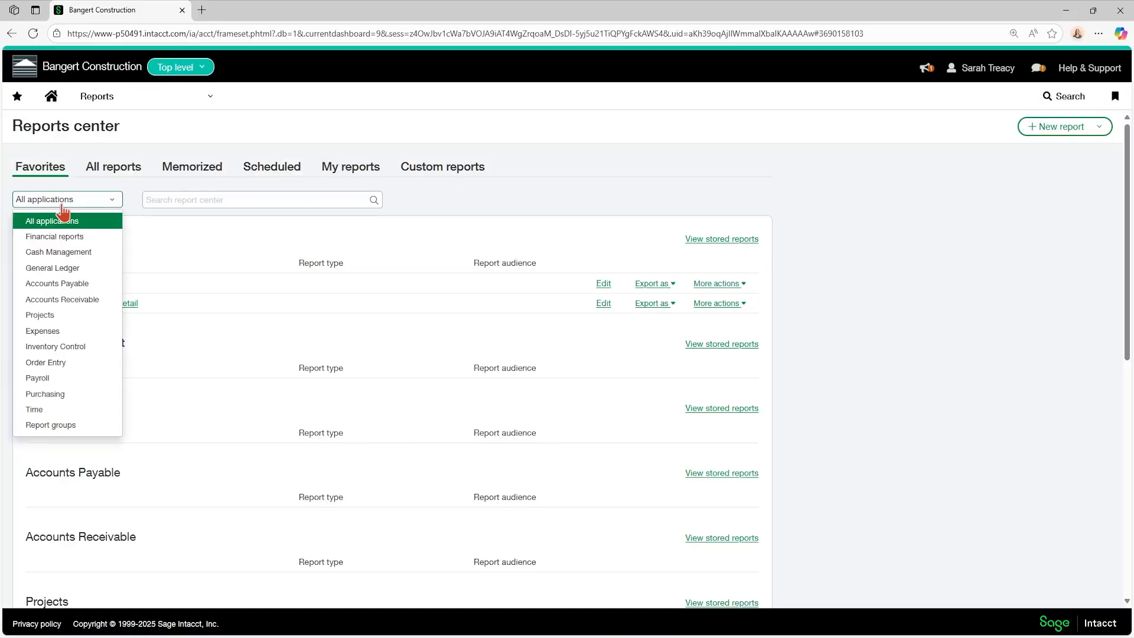
pyautogui.click(39, 314)
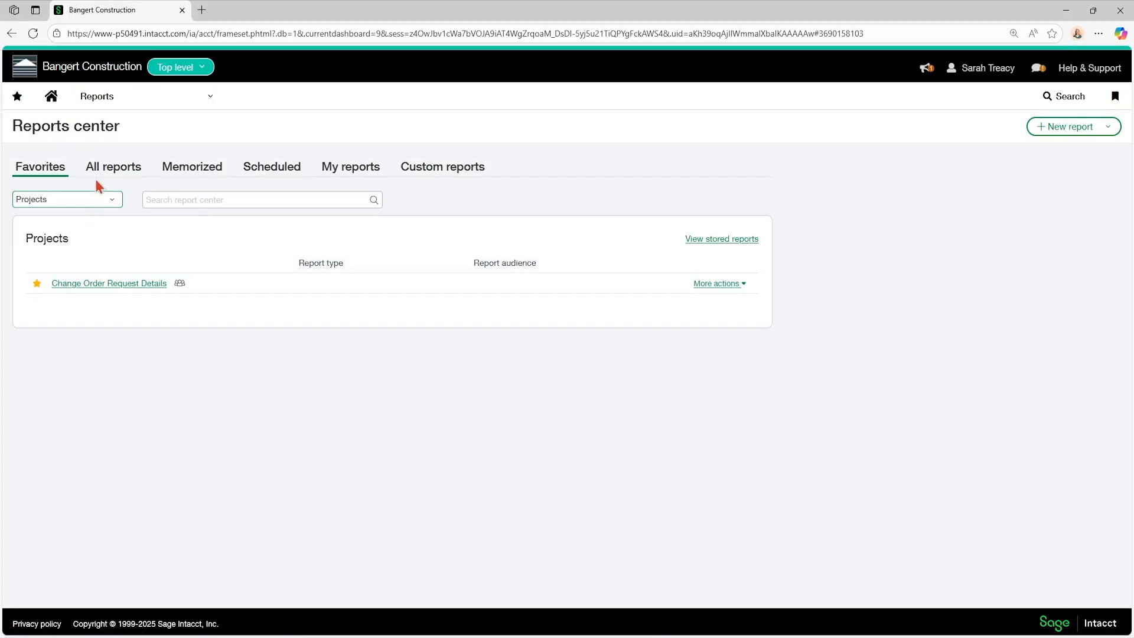
# Step: Return to all reports and show reports from all applications
pyautogui.click(99, 171)
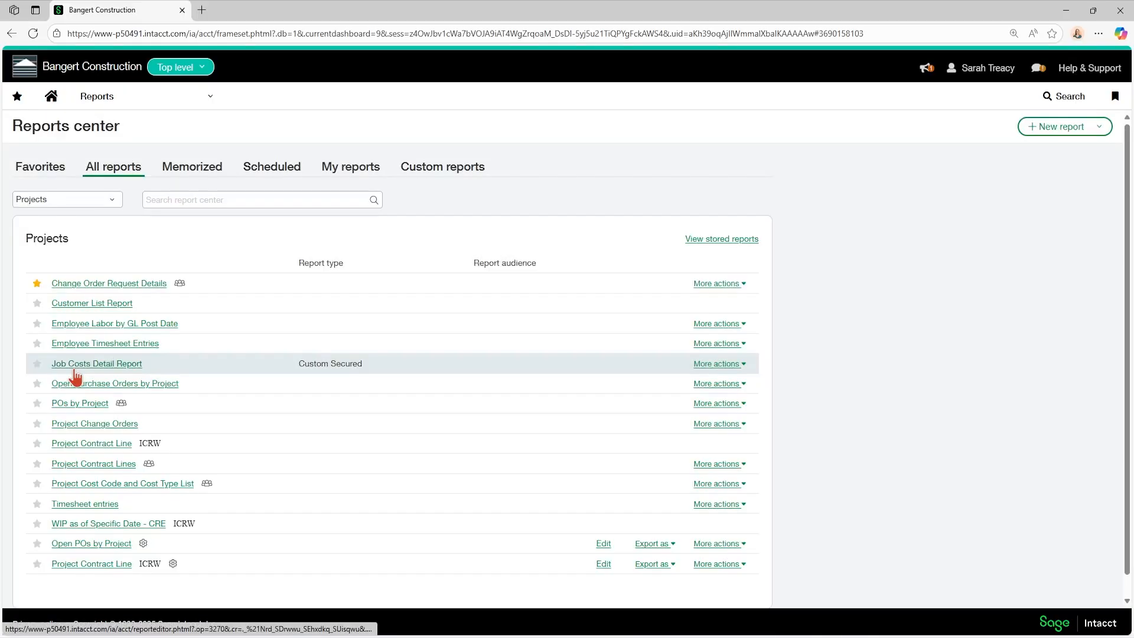
pyautogui.click(90, 202)
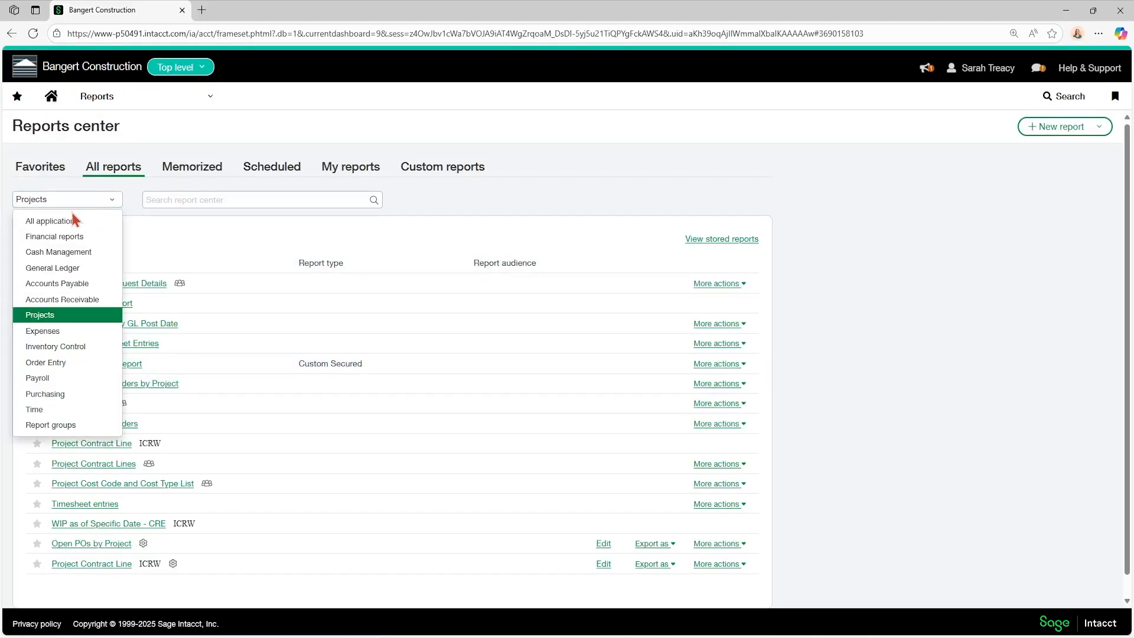
pyautogui.click(69, 222)
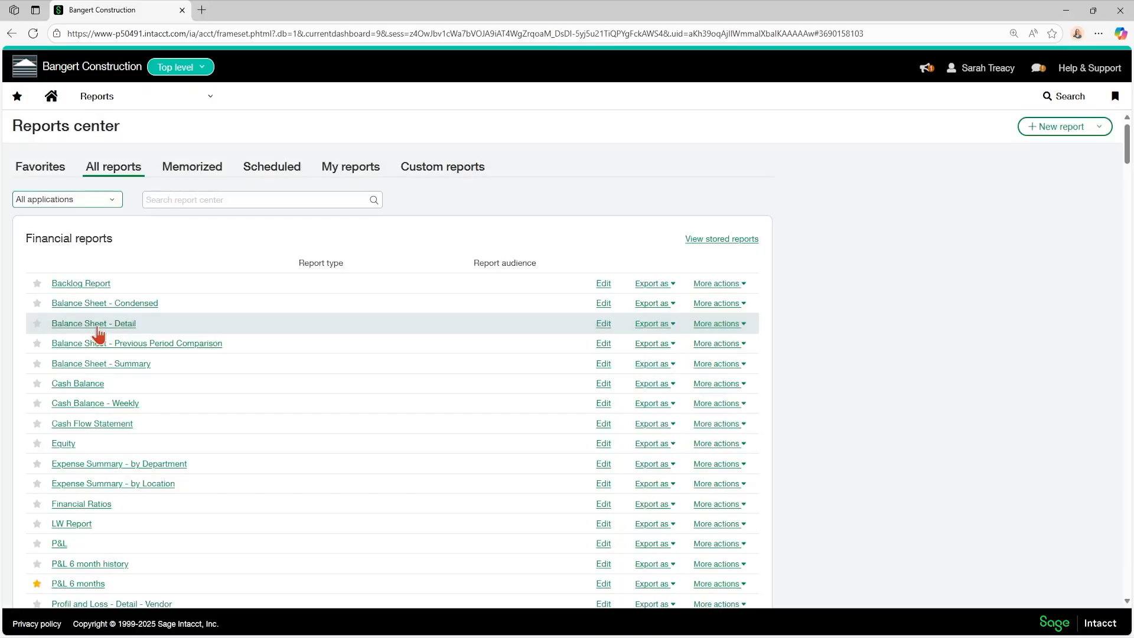
# Step: Open the P&L 6 months report in the Financial Report Writer and cancel without changes
pyautogui.scroll(-1, 100, 407)
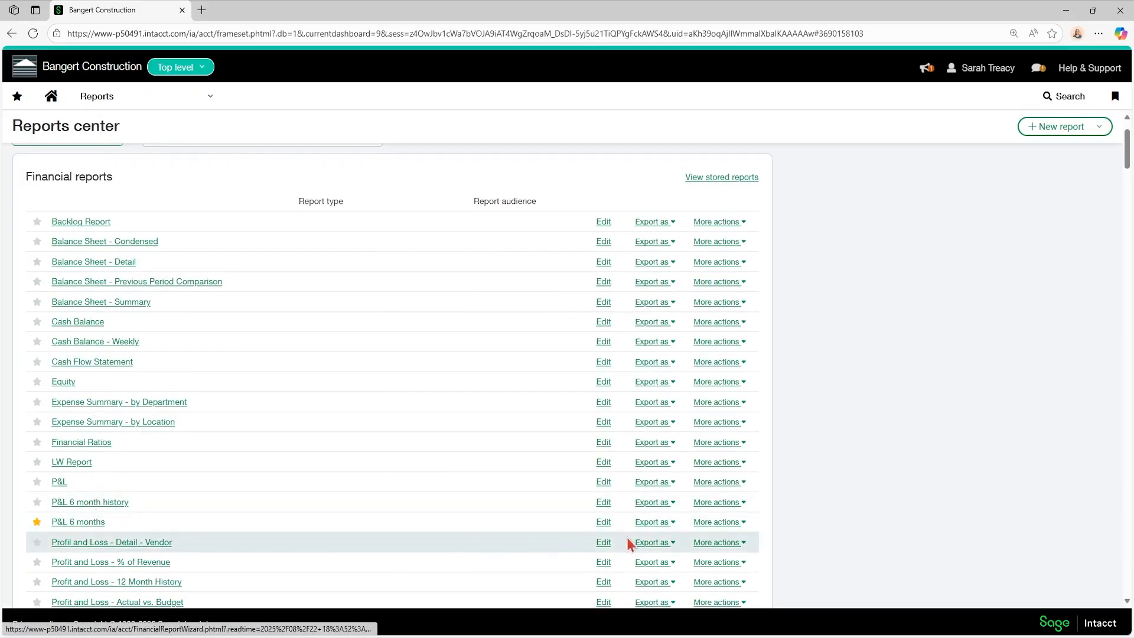
pyautogui.click(603, 522)
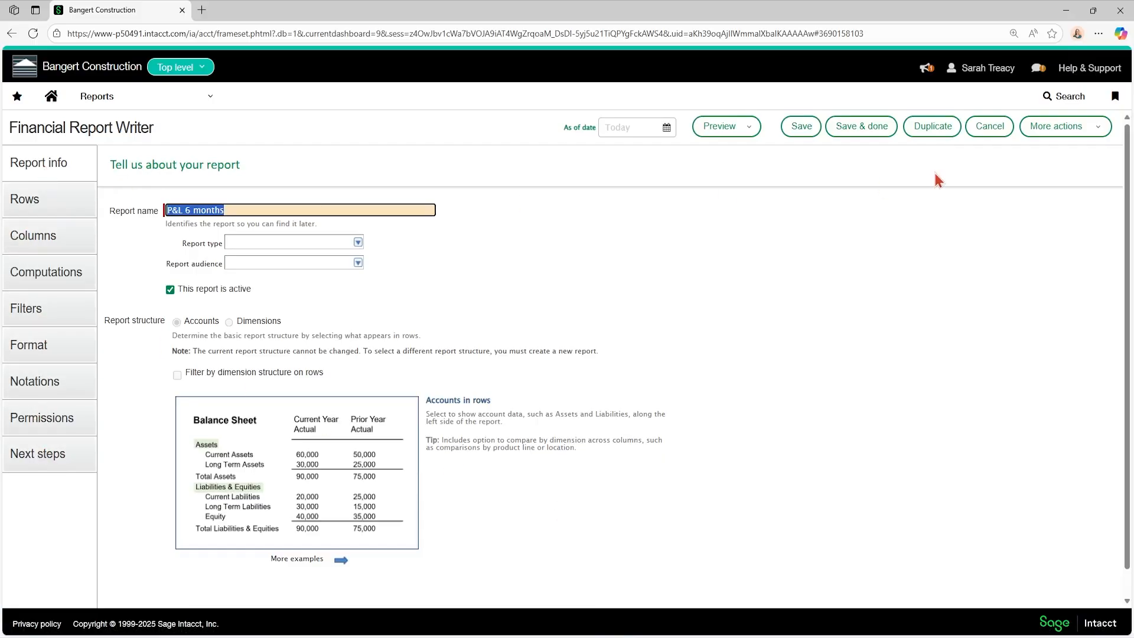
pyautogui.click(991, 132)
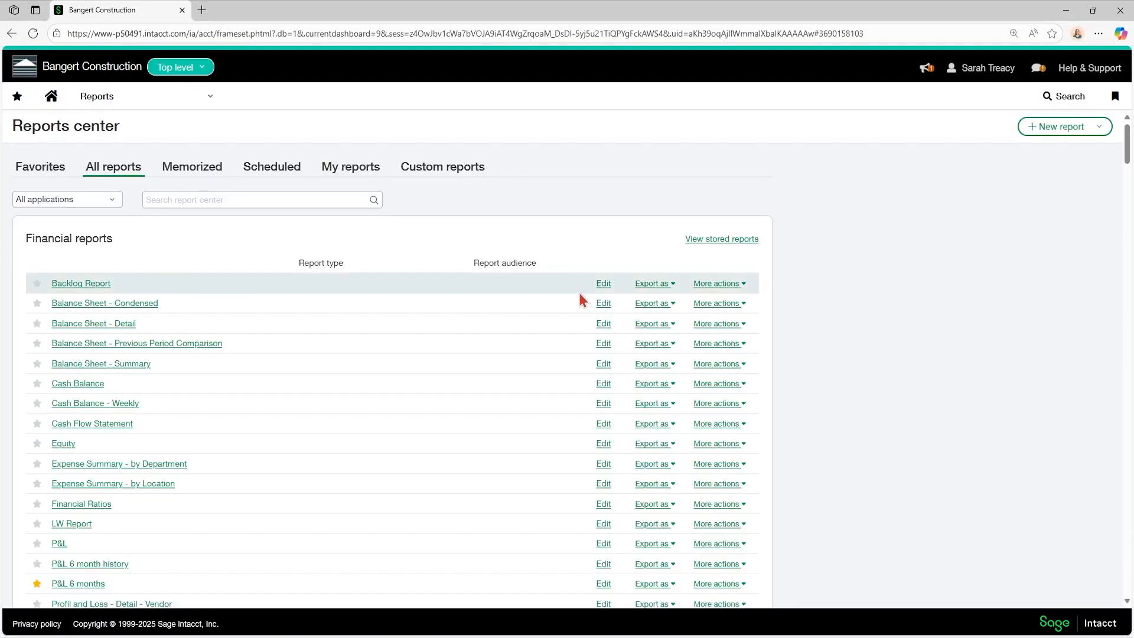
# Step: Open the extra actions for the Balance Sheet - Detail report and dismiss them
pyautogui.click(734, 325)
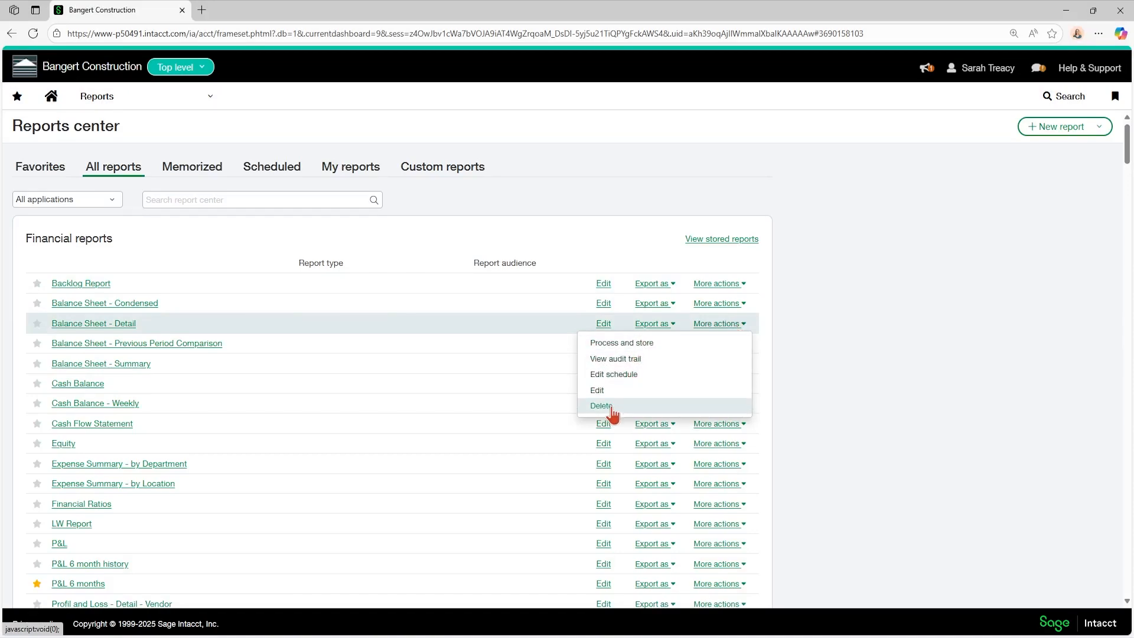
pyautogui.click(842, 366)
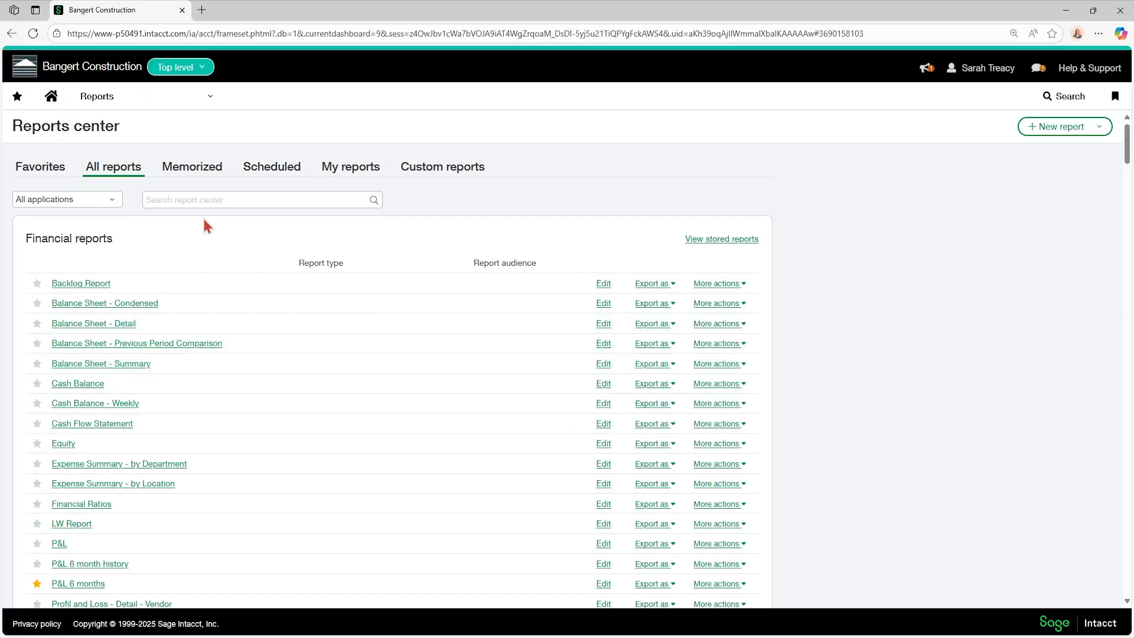
# Step: Open the schedule form for the memorized Weekly AP report
pyautogui.click(194, 170)
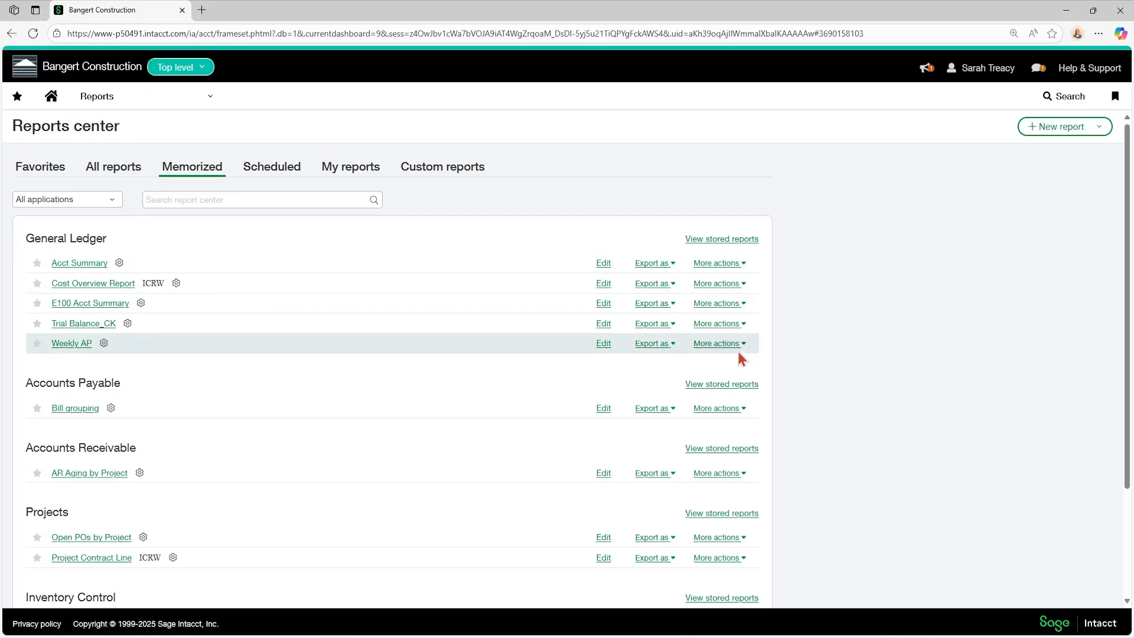
pyautogui.click(720, 345)
pyautogui.click(625, 385)
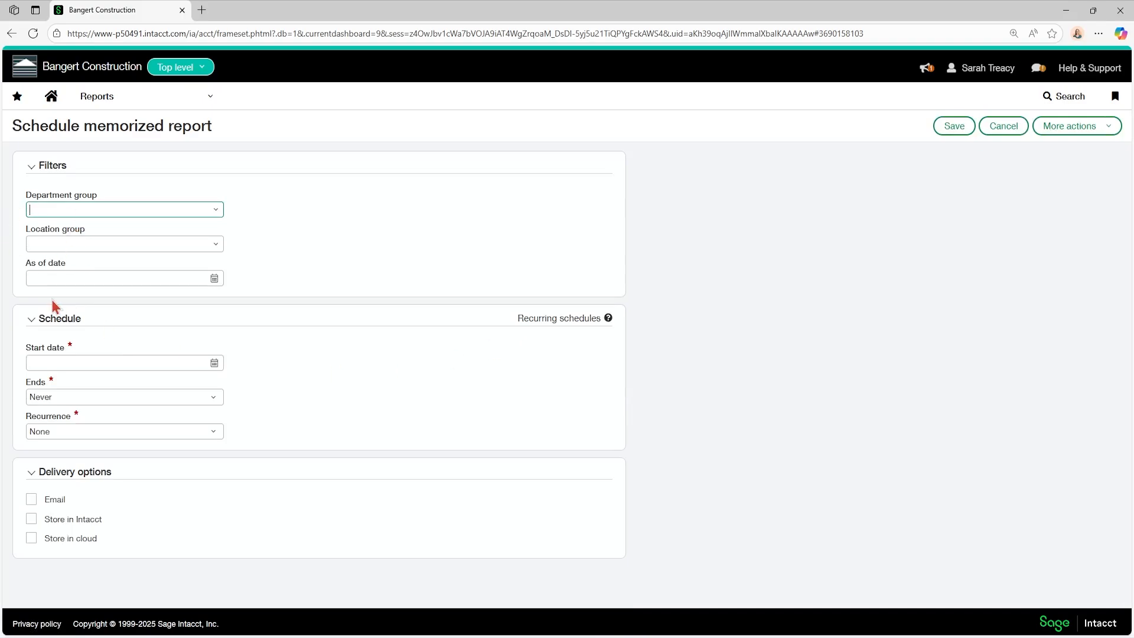
# Step: Set the schedule's start date to 09/01/2025
pyautogui.click(214, 363)
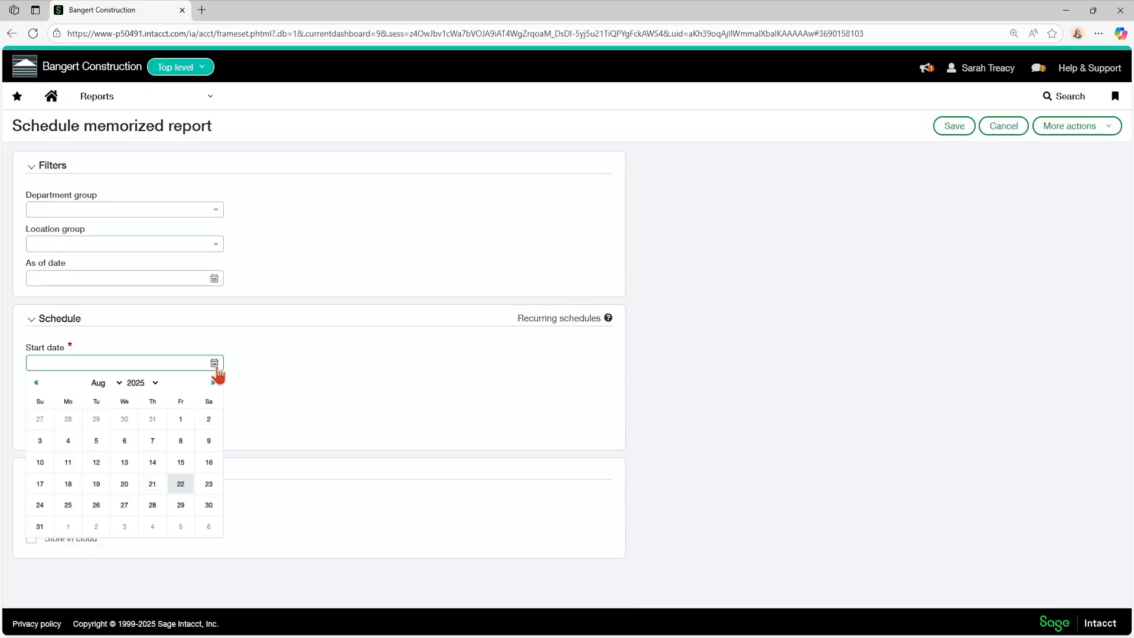
pyautogui.click(212, 383)
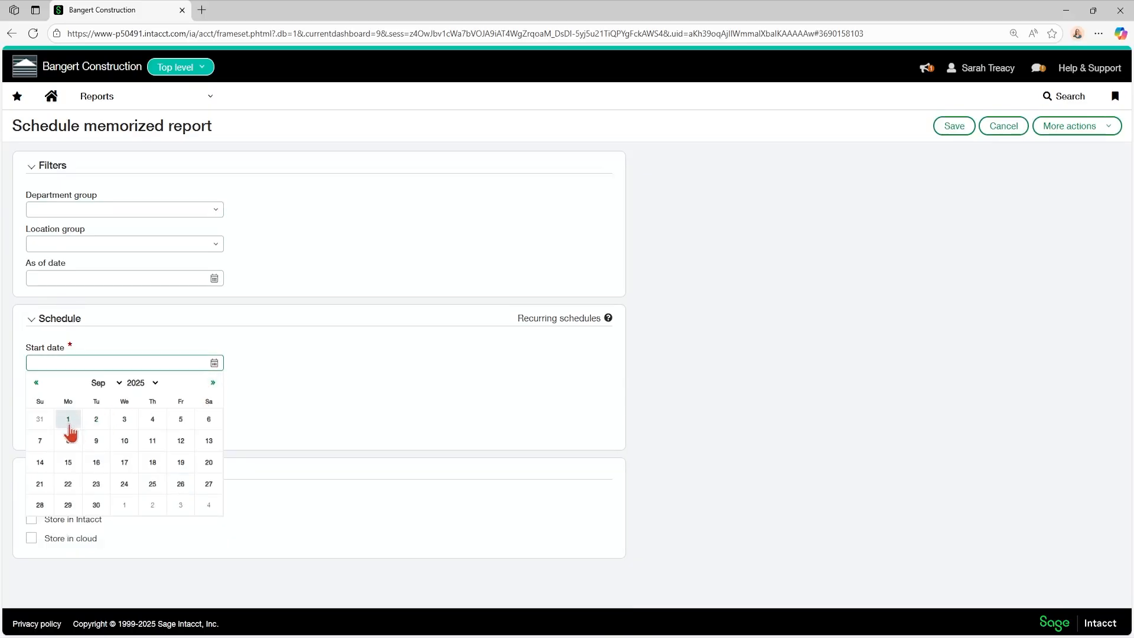
pyautogui.click(68, 419)
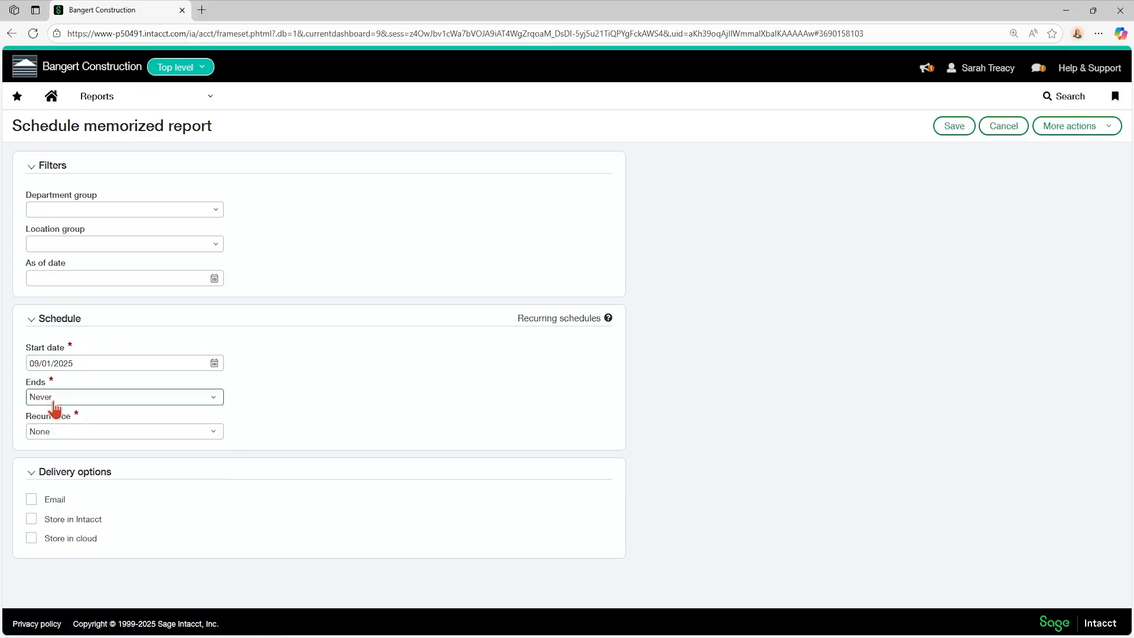
# Step: Set the schedule to end after a number of occurrences and recur weekly
pyautogui.click(55, 399)
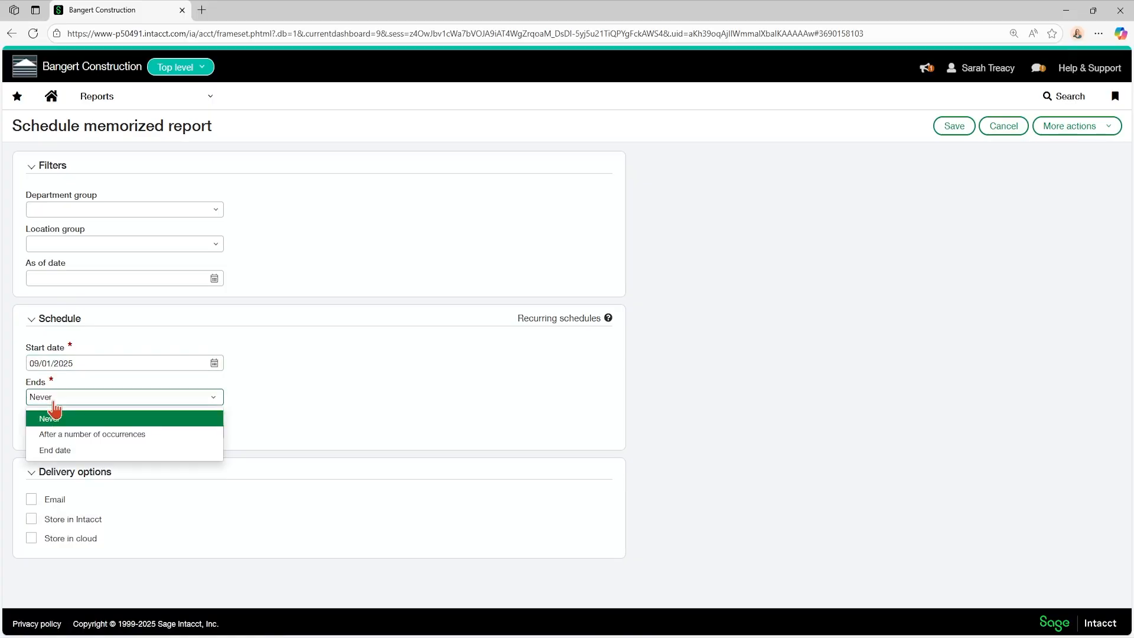
pyautogui.click(62, 435)
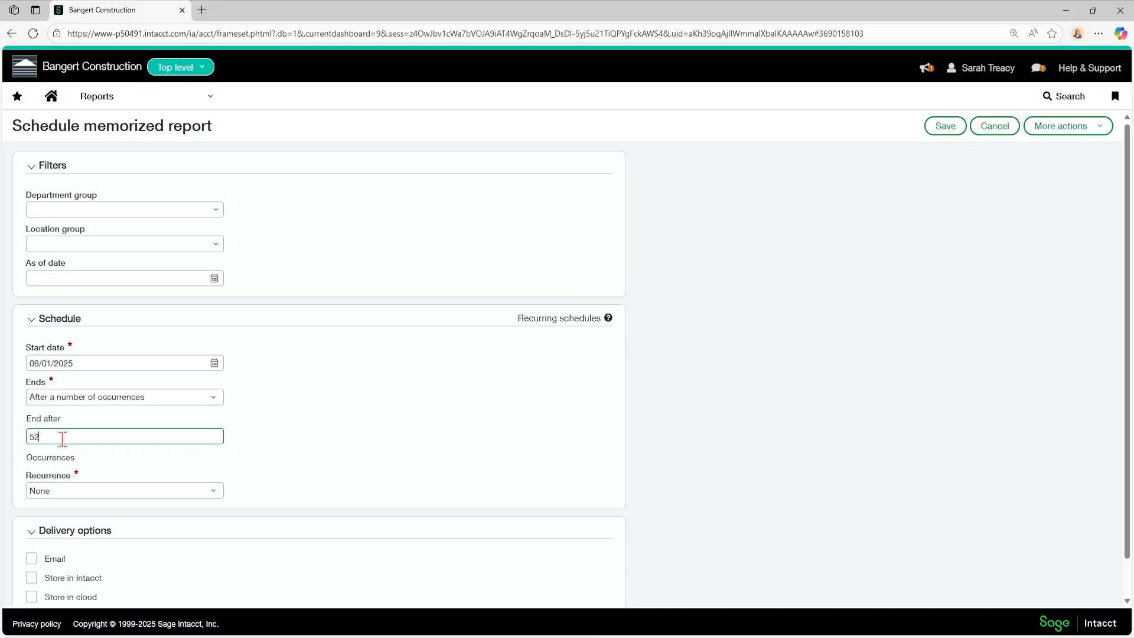
pyautogui.click(56, 492)
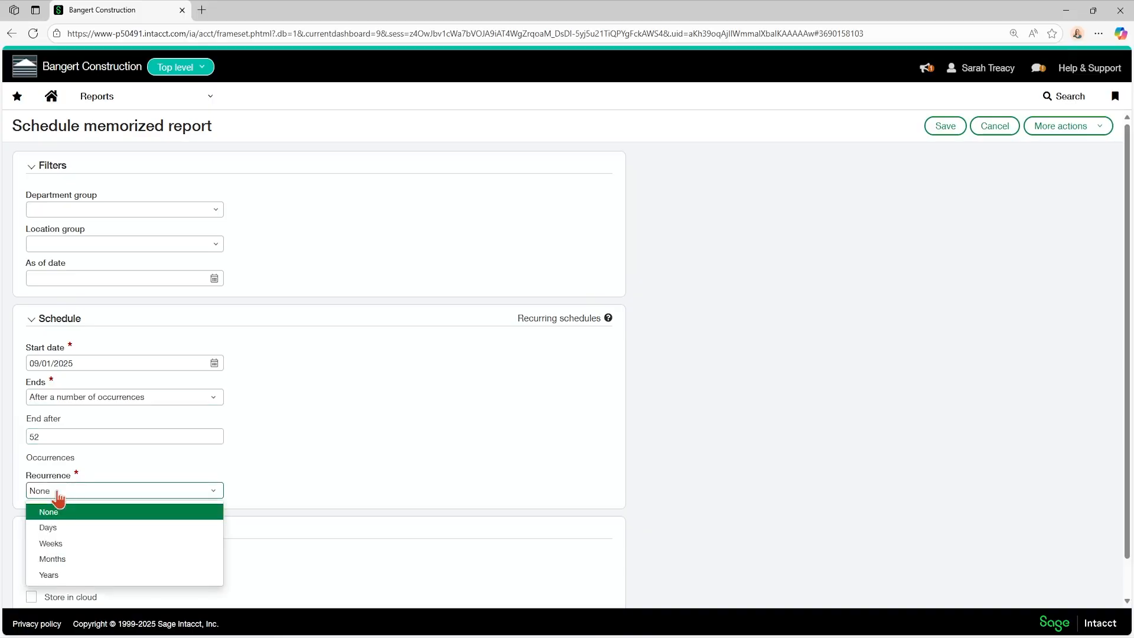
pyautogui.click(51, 544)
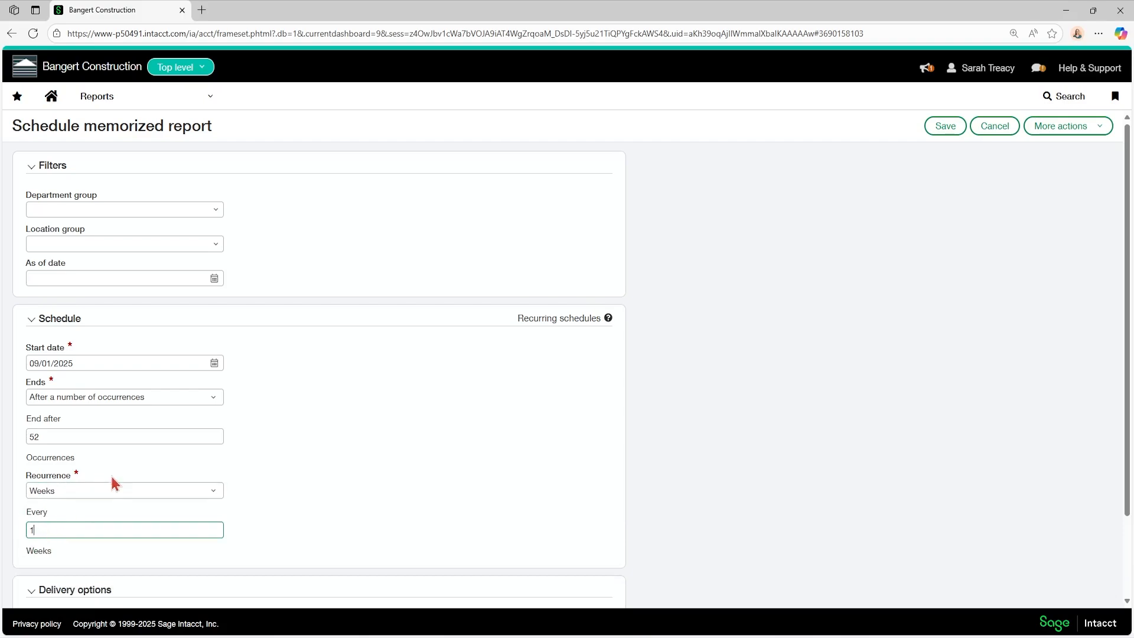
# Step: Set the schedule to end on an end date and recur every month
pyautogui.click(140, 399)
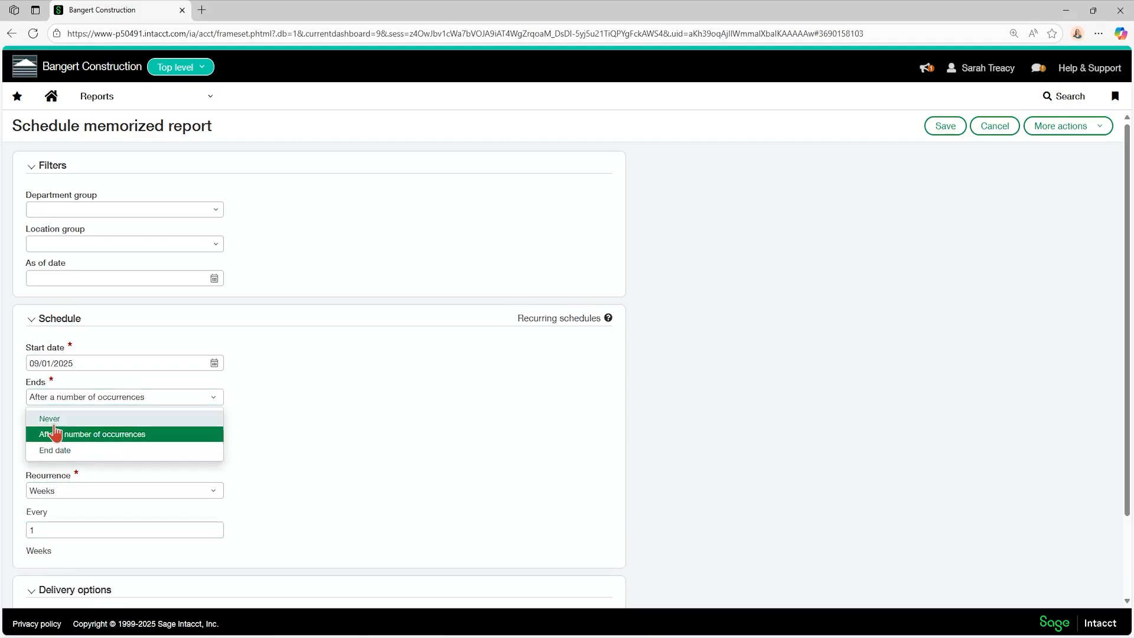
pyautogui.click(53, 450)
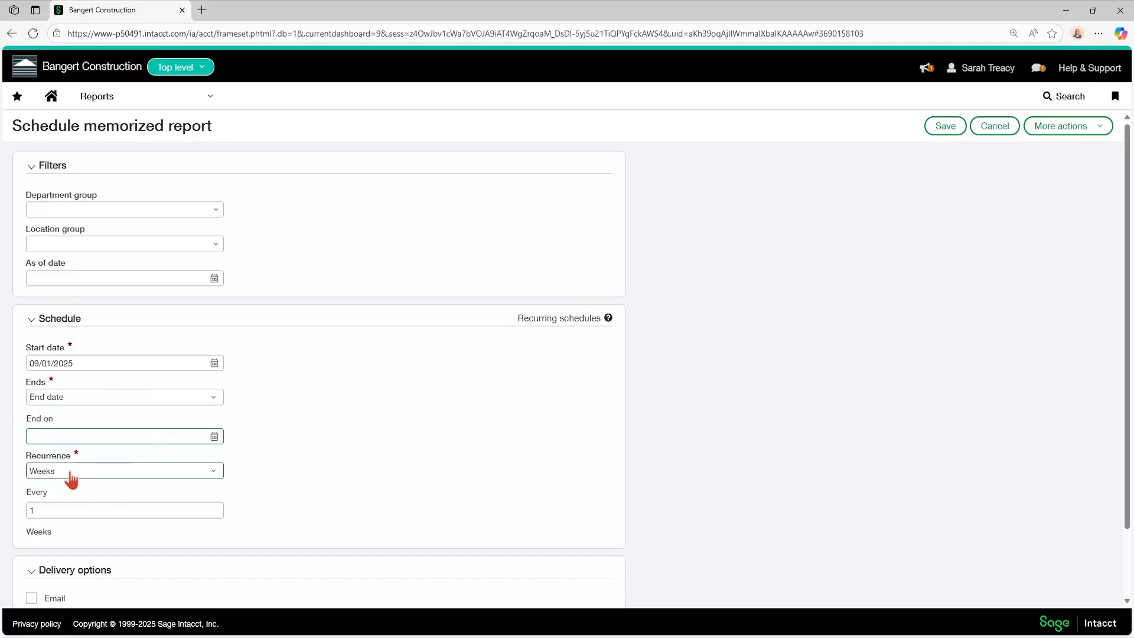
pyautogui.click(70, 472)
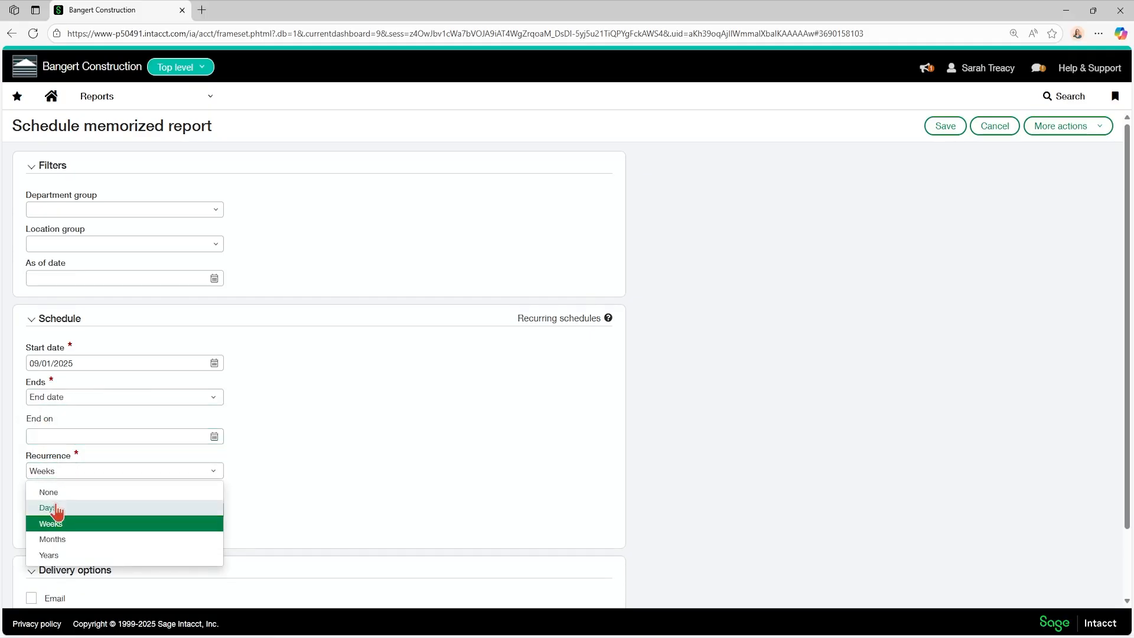
pyautogui.click(60, 543)
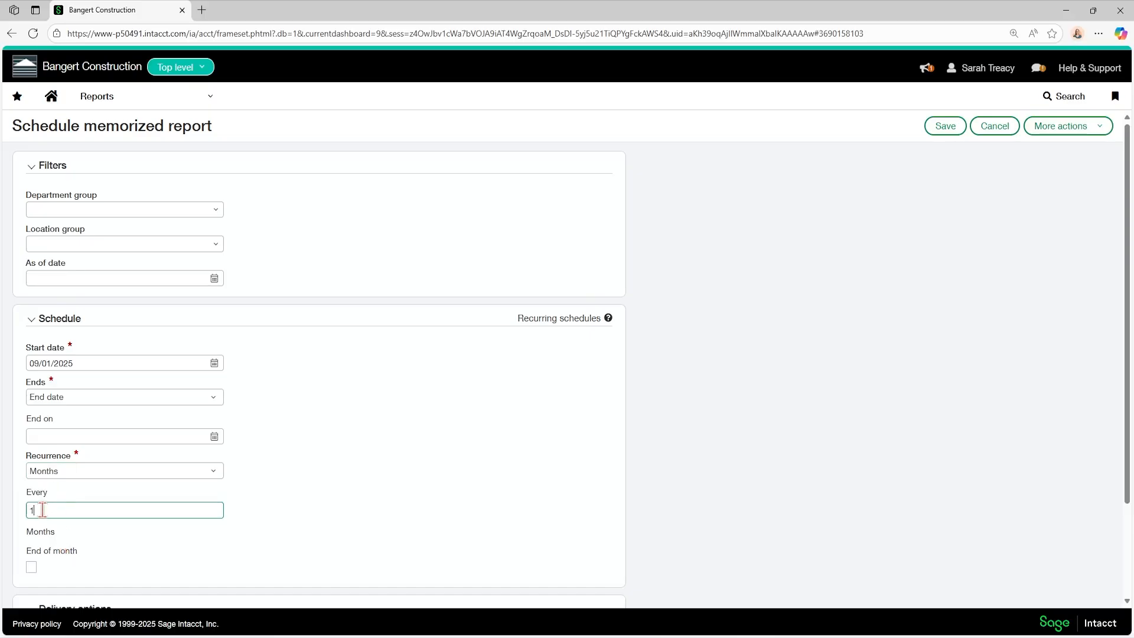
pyautogui.click(31, 568)
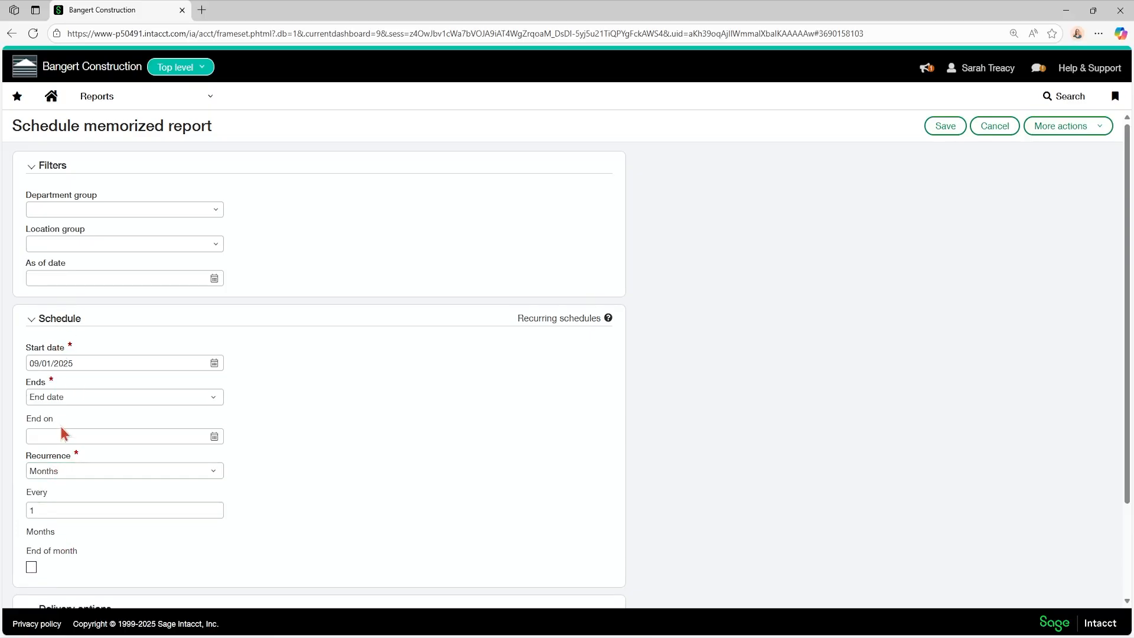
# Step: Turn on email delivery, review its recipient, subject and report type options, then turn it off again
pyautogui.scroll(-2, 63, 424)
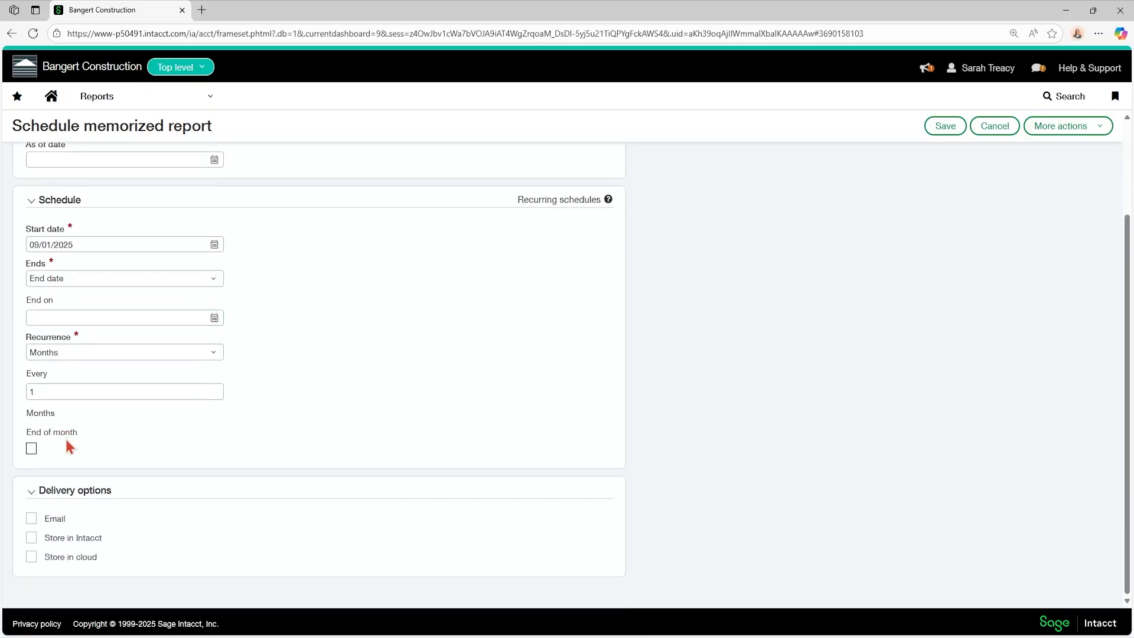
pyautogui.click(32, 519)
pyautogui.scroll(-3, 104, 514)
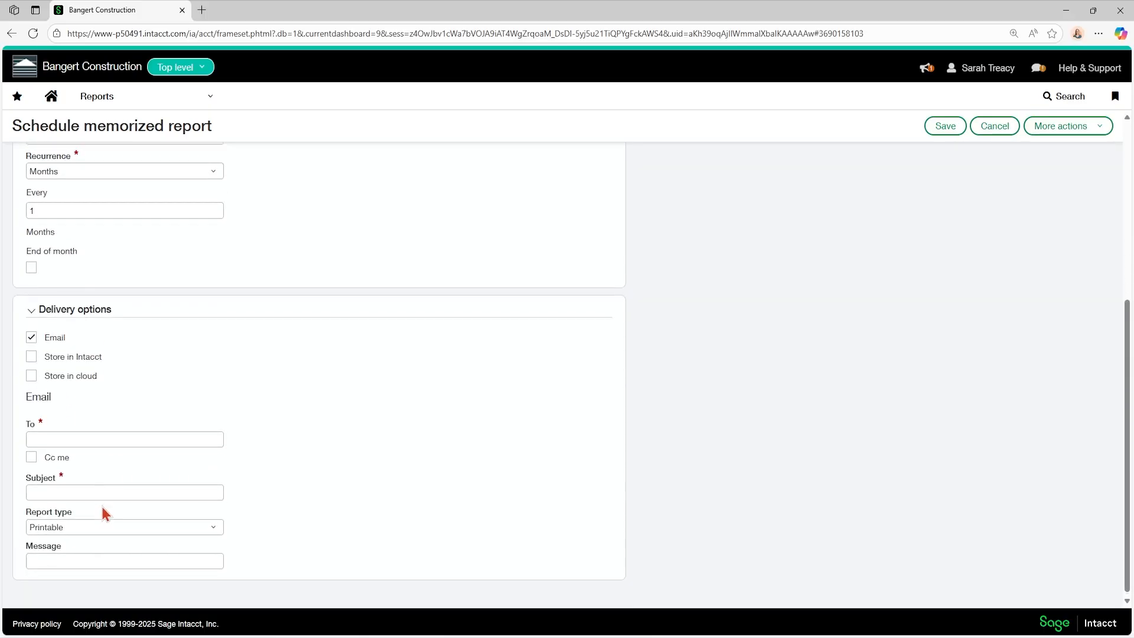
pyautogui.click(66, 436)
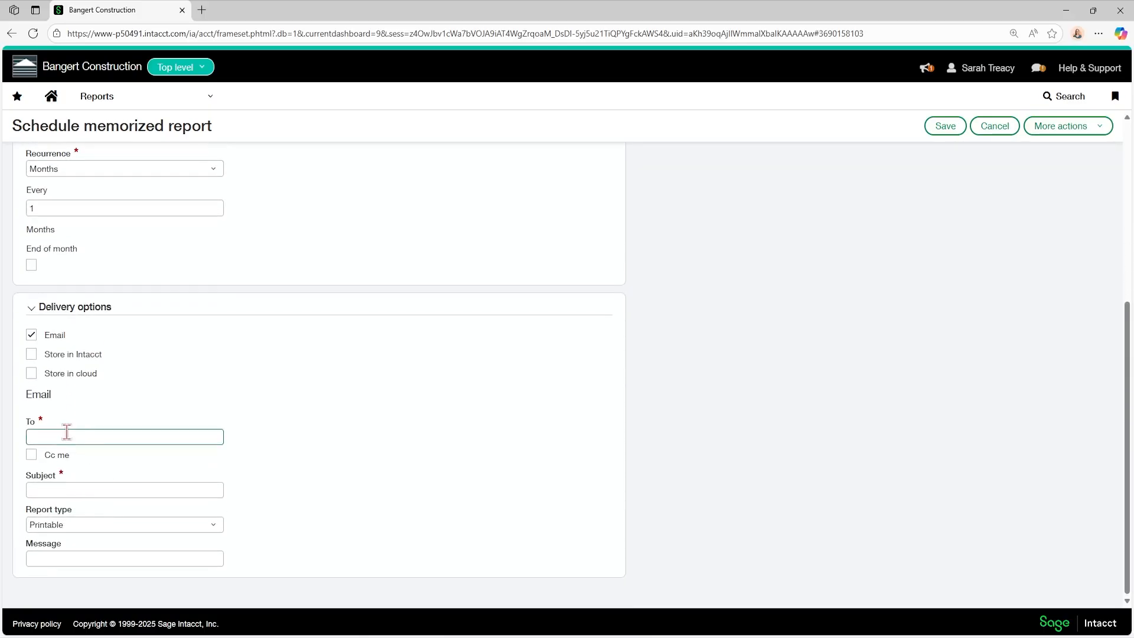
pyautogui.click(283, 423)
pyautogui.click(70, 527)
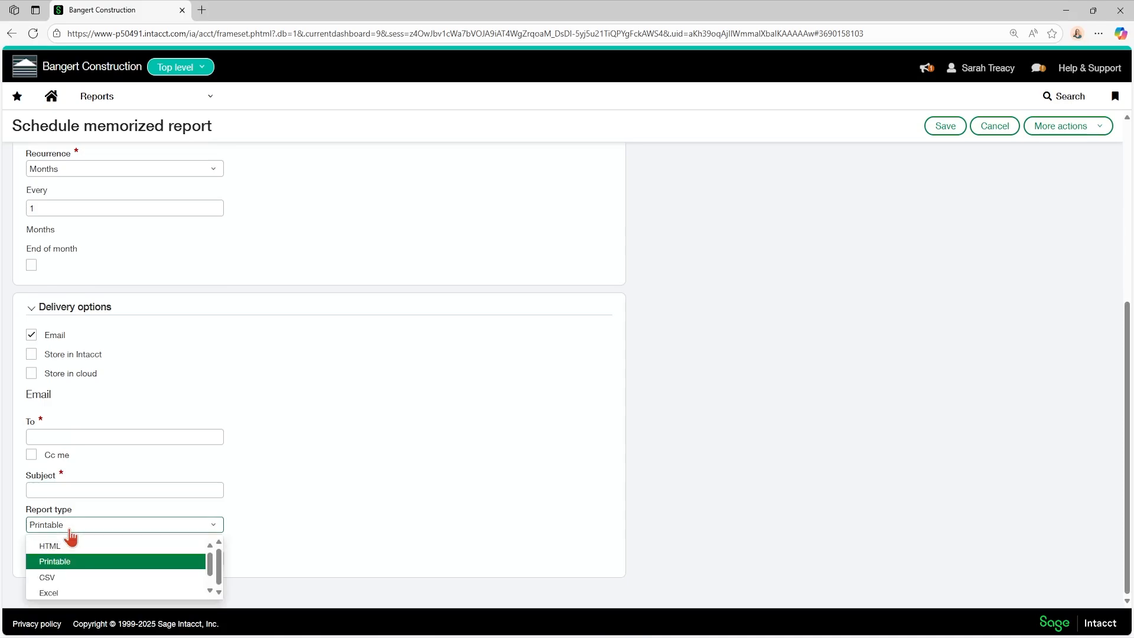
pyautogui.scroll(-1, 53, 574)
pyautogui.scroll(1, 56, 573)
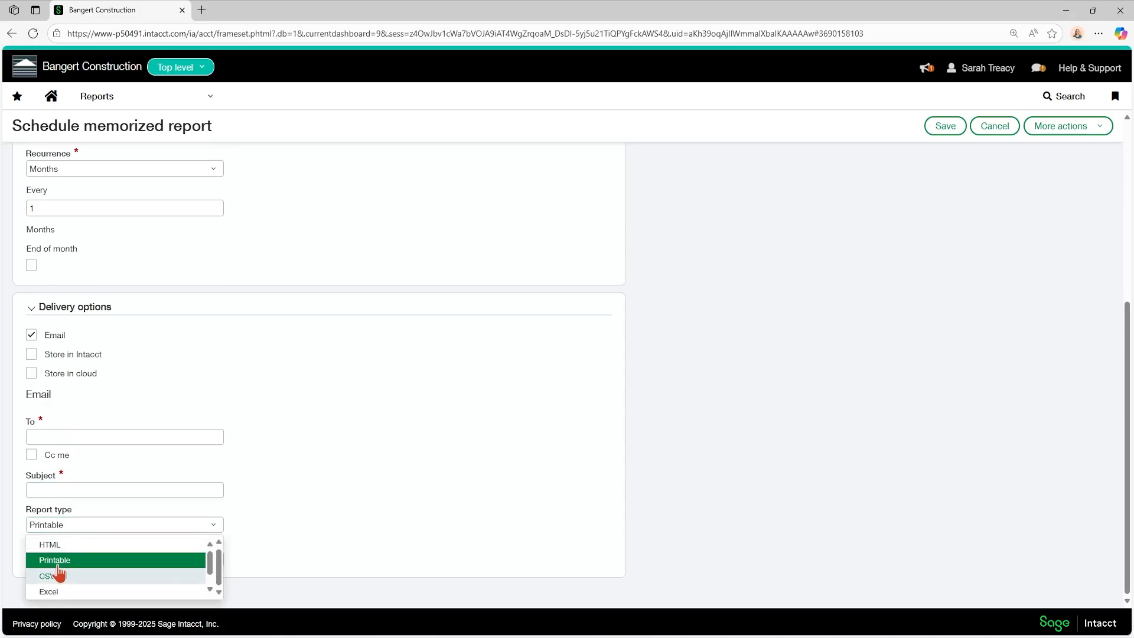
pyautogui.click(253, 496)
pyautogui.click(95, 560)
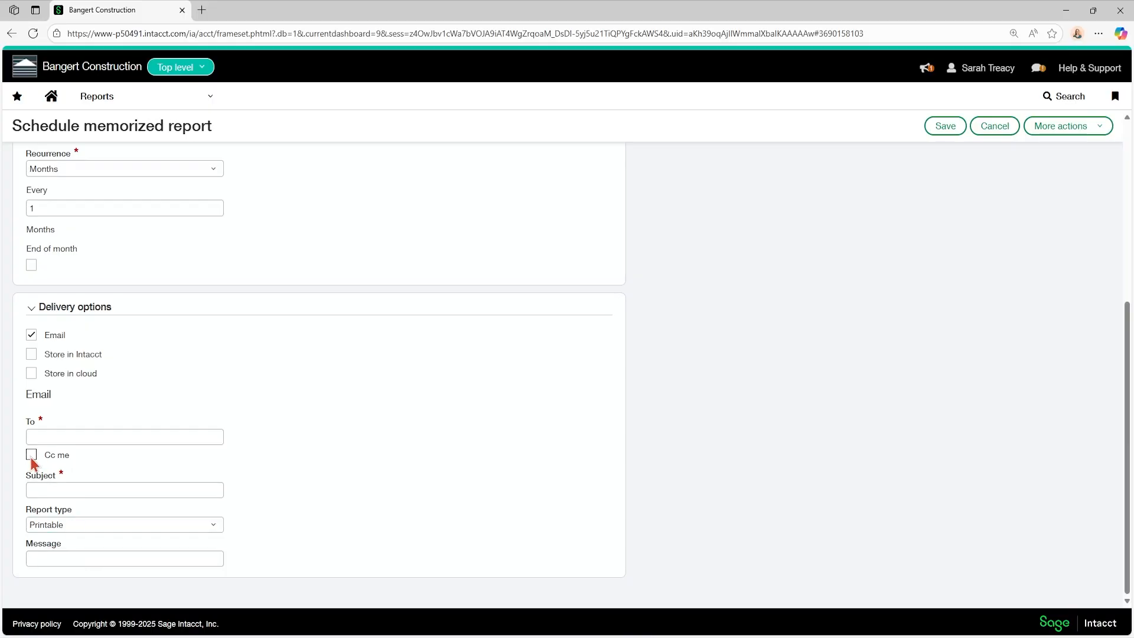
pyautogui.click(32, 336)
# Step: Turn on Store in Intacct delivery to review its description and report type fields, then turn it off
pyautogui.scroll(3, 32, 348)
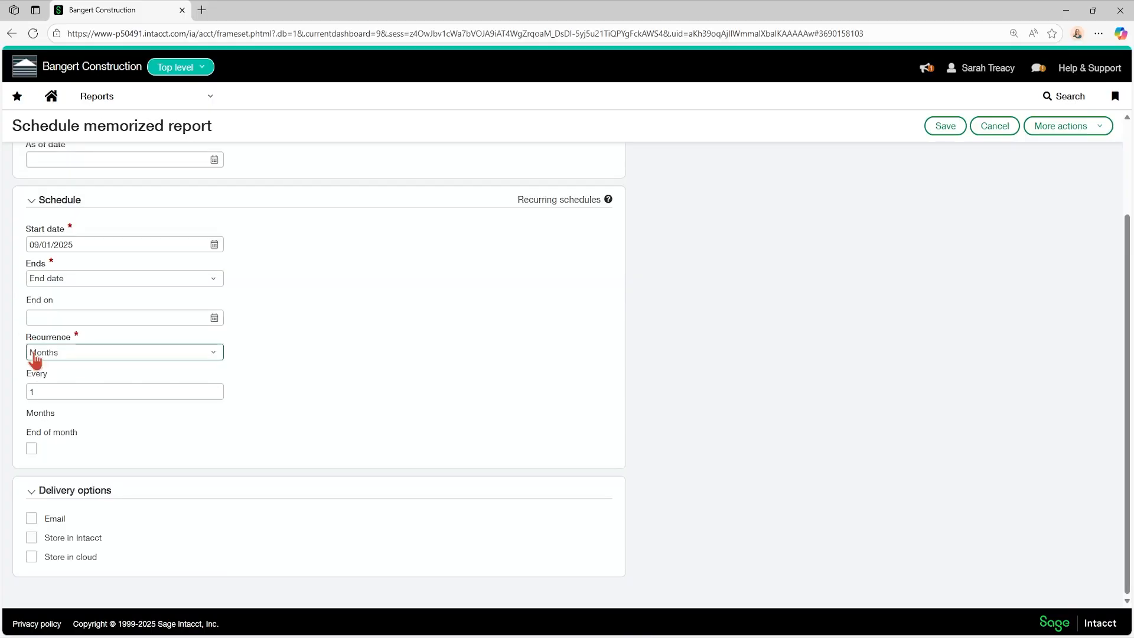
pyautogui.click(29, 536)
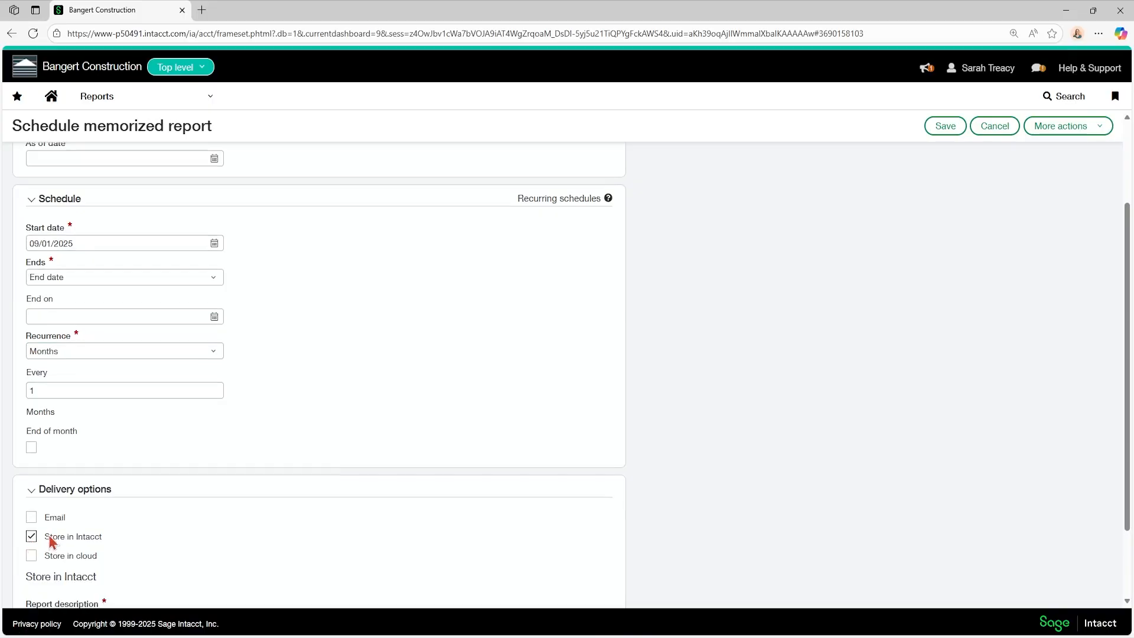
pyautogui.scroll(-2, 51, 541)
pyautogui.click(54, 531)
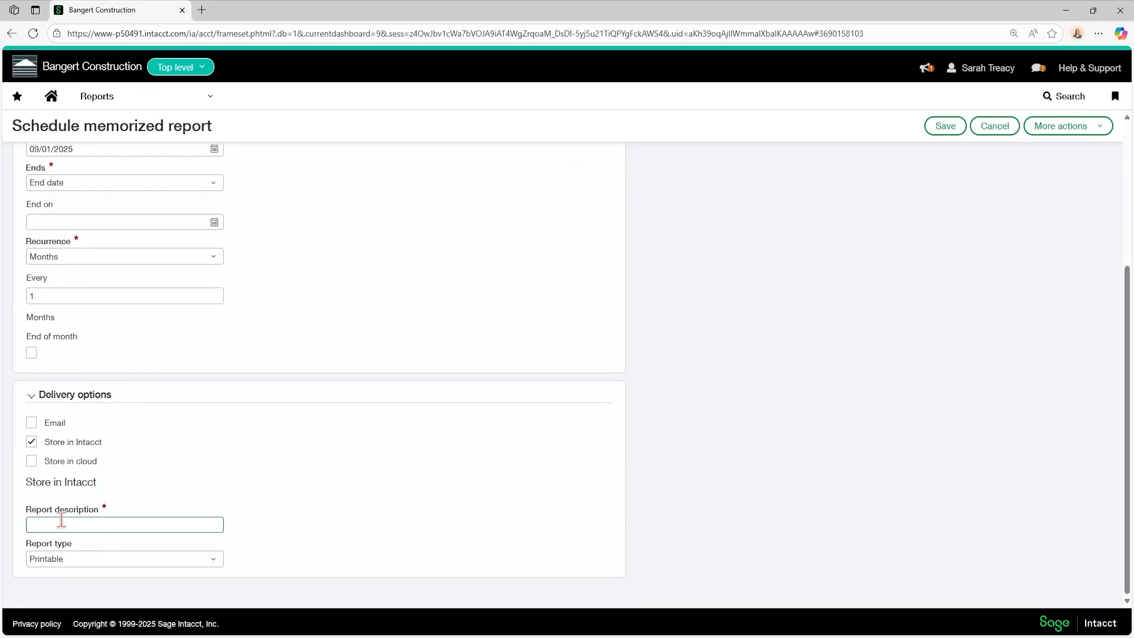
pyautogui.click(32, 445)
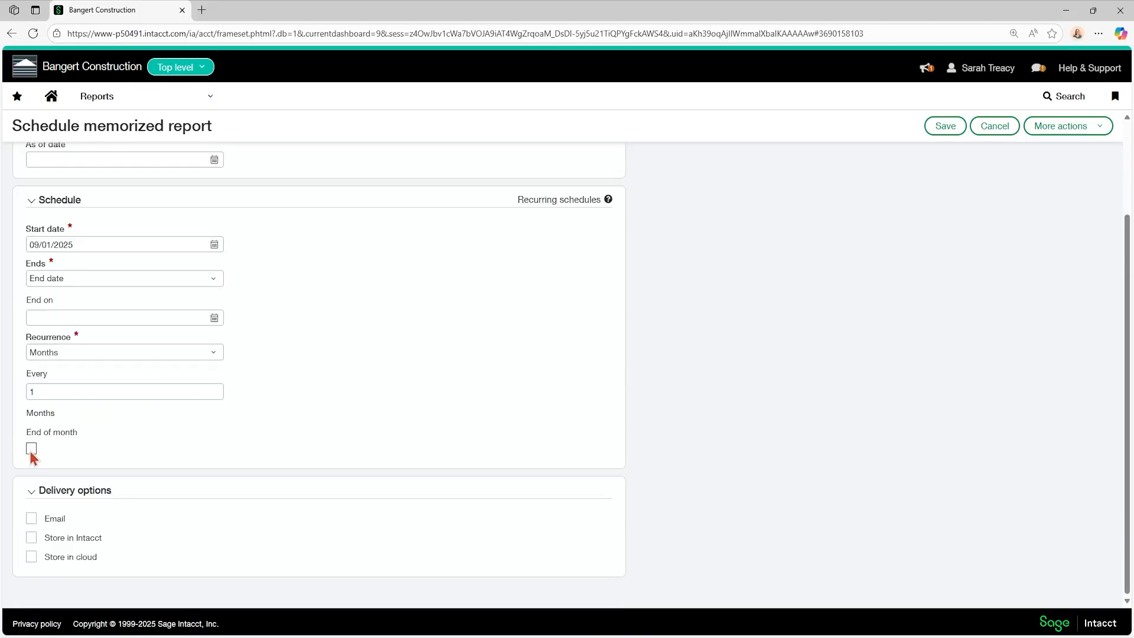
# Step: Turn on Store in cloud delivery to review its Send to, path and report name fields, then turn it off
pyautogui.click(31, 557)
pyautogui.scroll(-3, 171, 546)
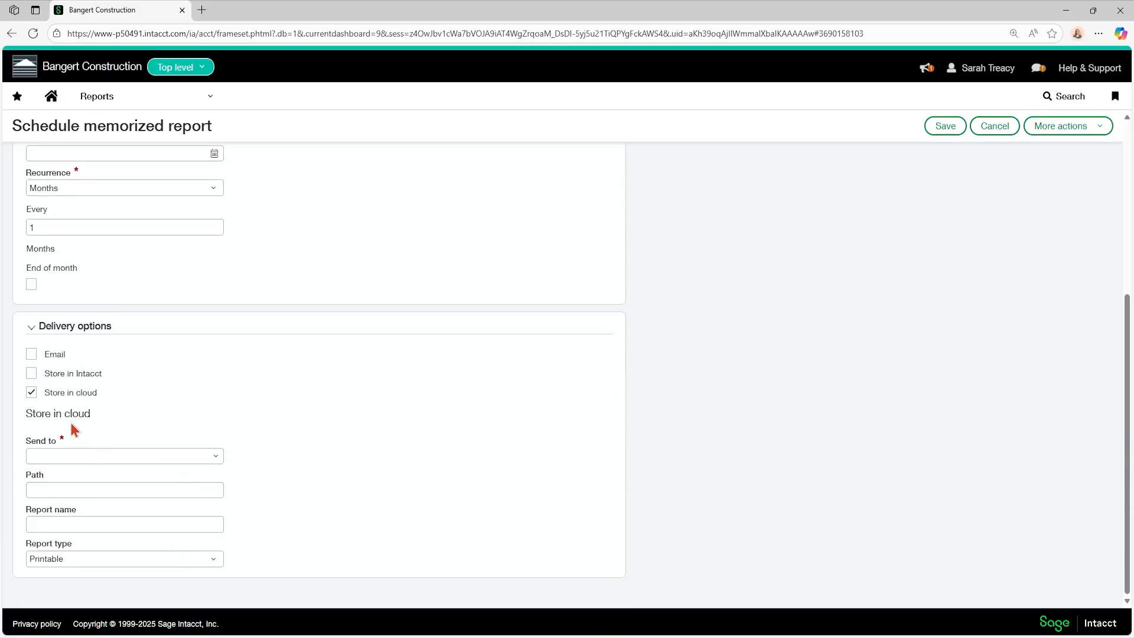
pyautogui.click(216, 460)
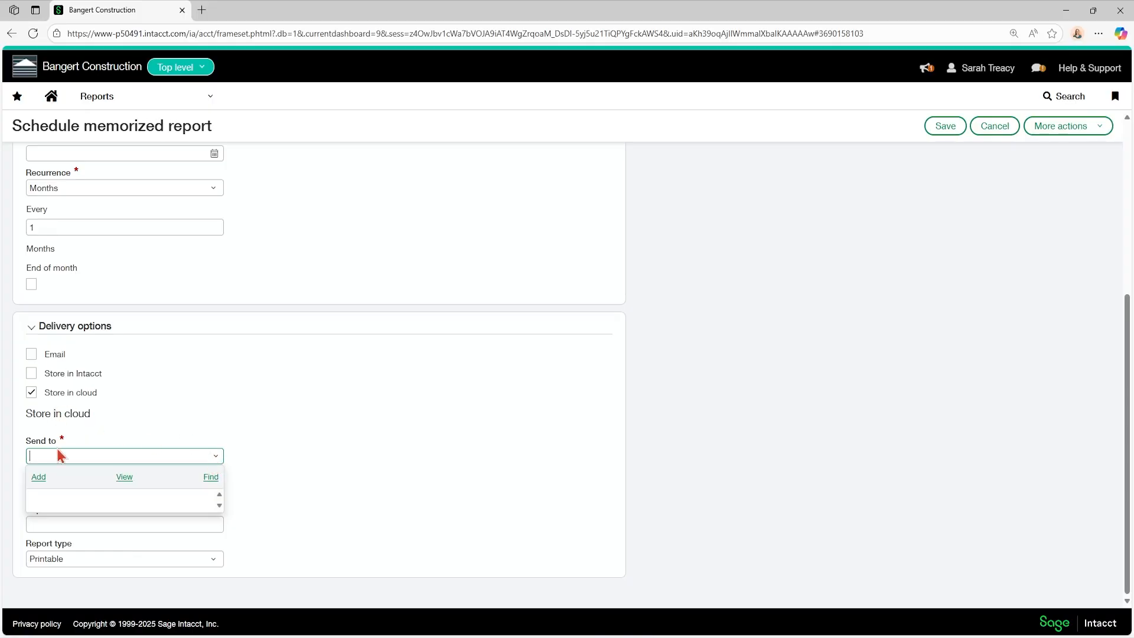
pyautogui.click(345, 492)
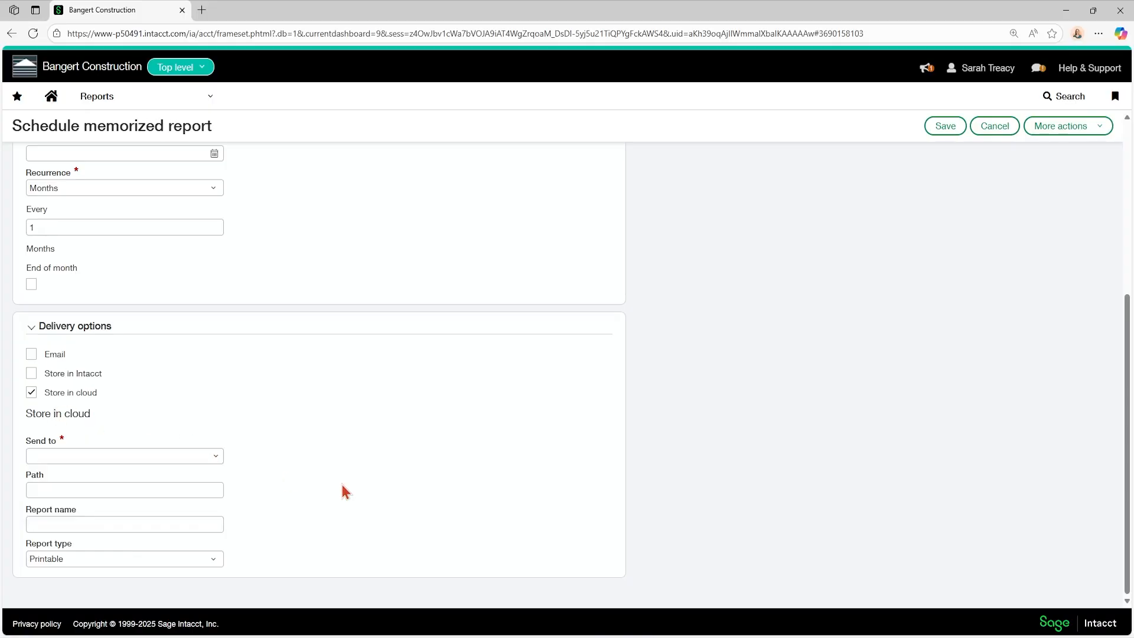
pyautogui.click(121, 490)
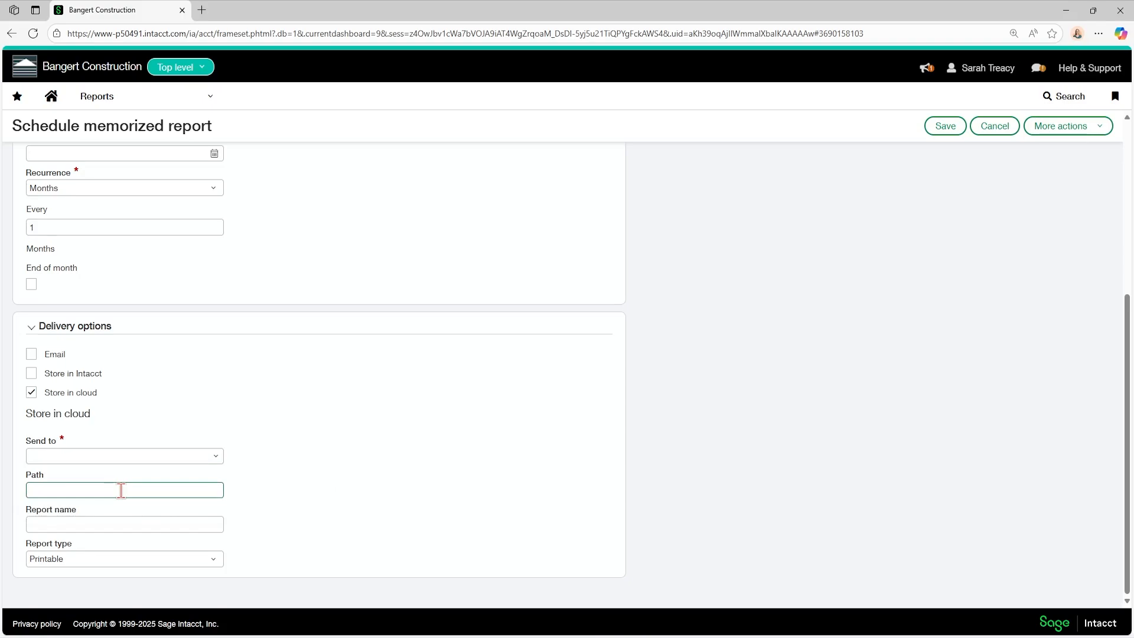
pyautogui.click(69, 451)
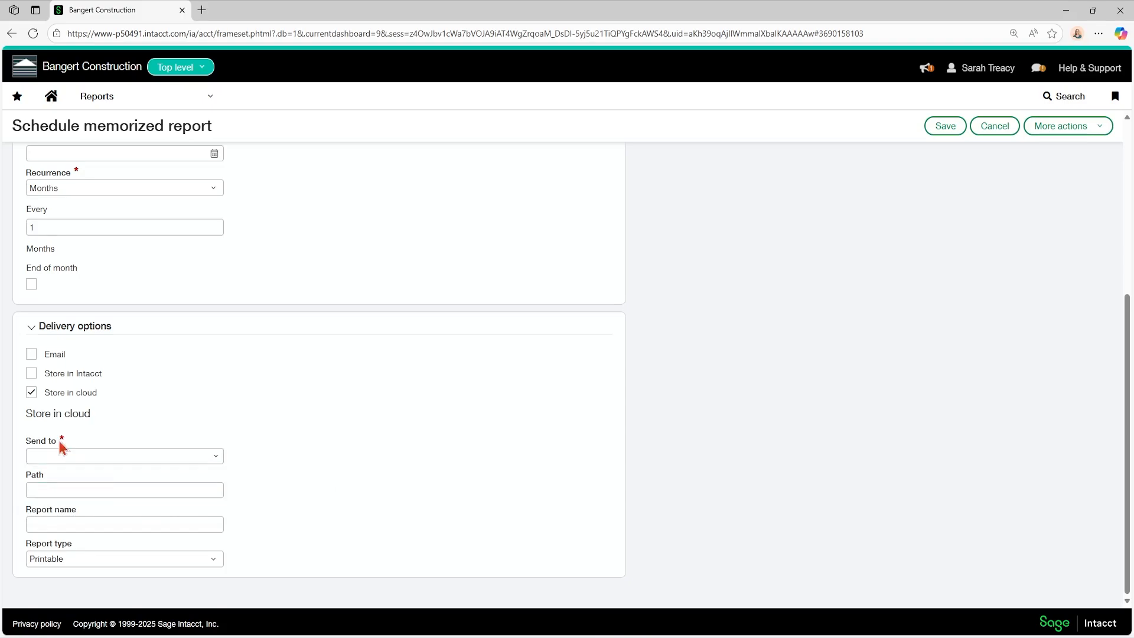
pyautogui.click(32, 392)
# Step: Close the schedule form without saving
pyautogui.scroll(1, 76, 397)
pyautogui.scroll(1, 123, 406)
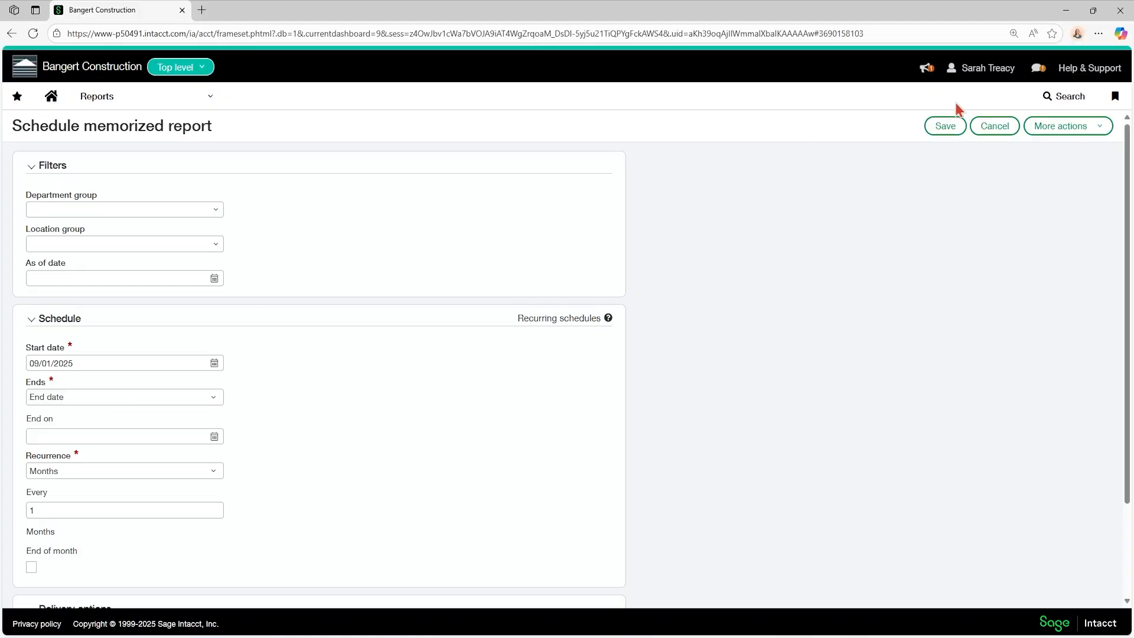
pyautogui.click(990, 137)
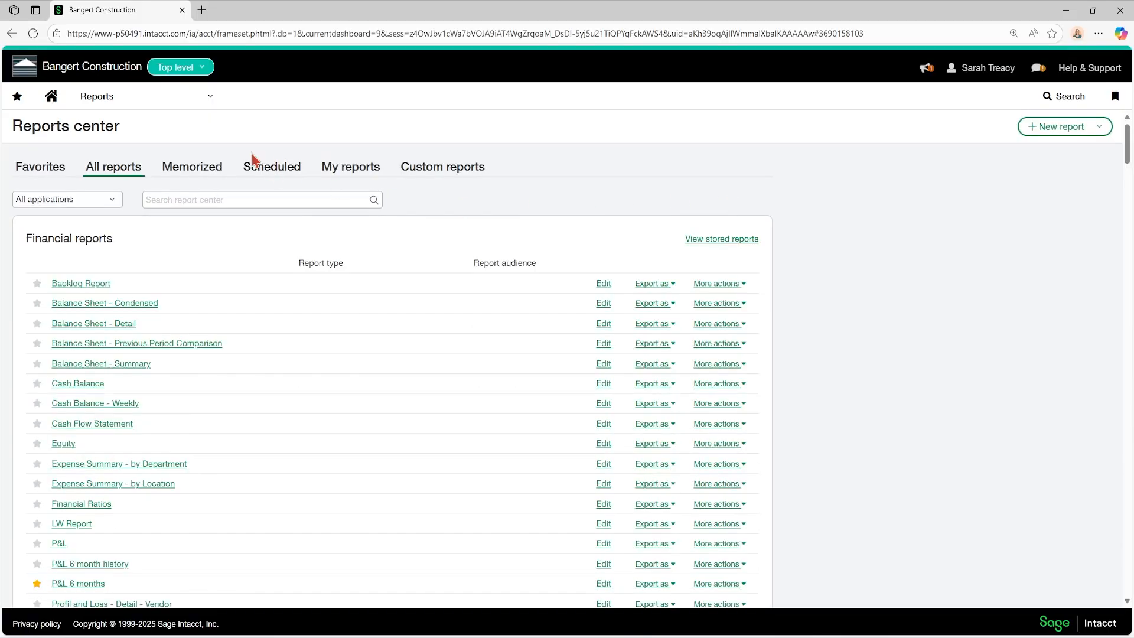
# Step: Review the report listings on the Scheduled and My reports tabs
pyautogui.click(269, 175)
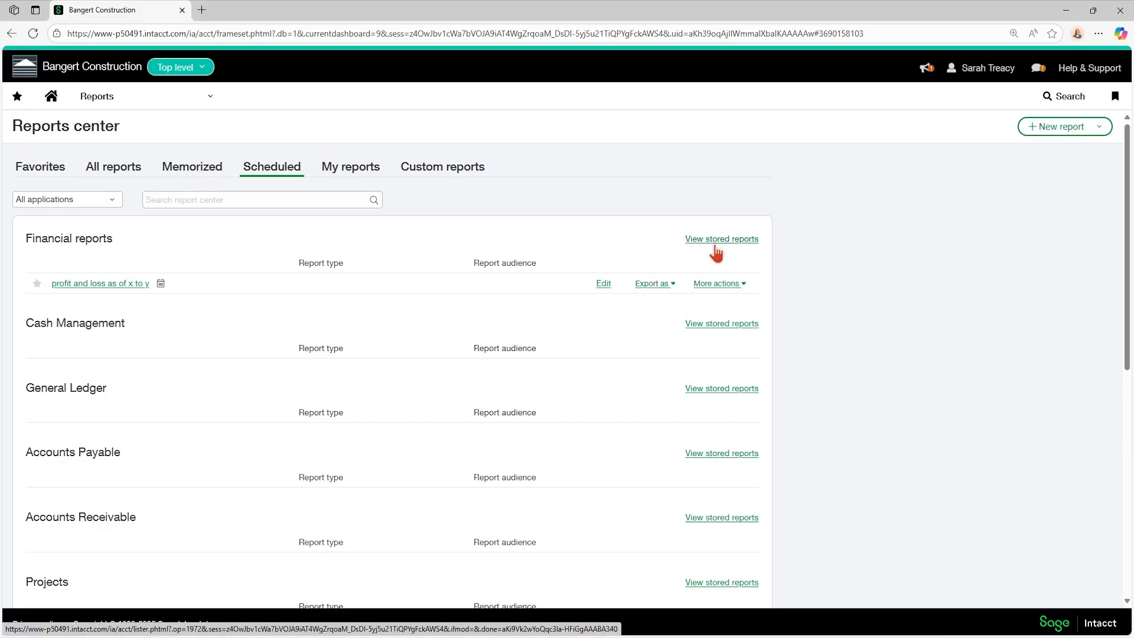
pyautogui.click(349, 175)
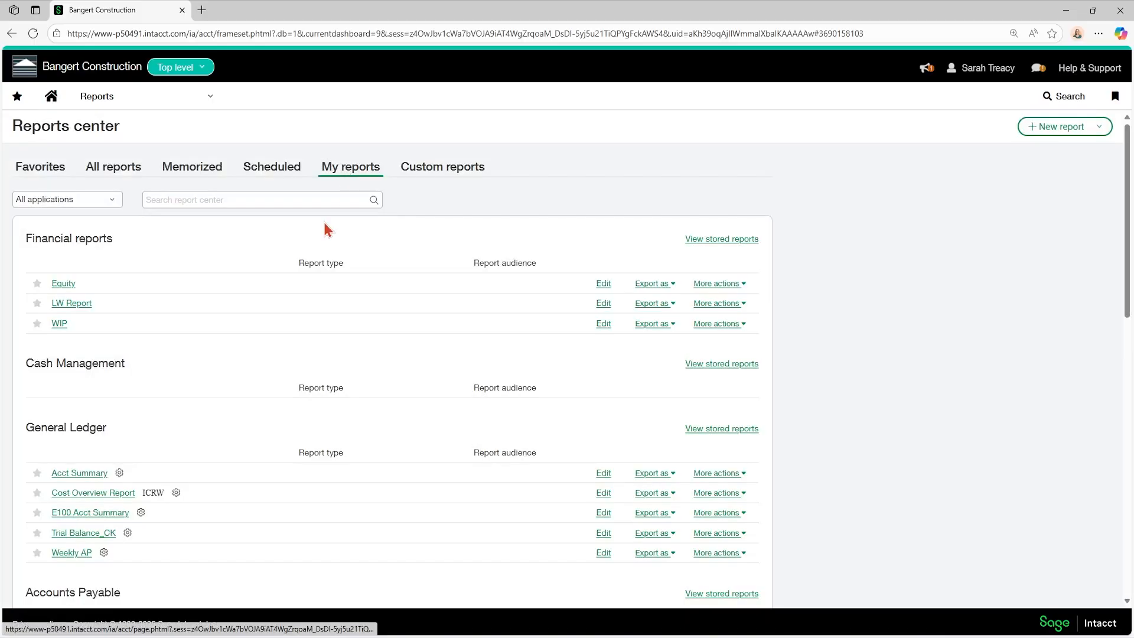
pyautogui.scroll(-8, 325, 248)
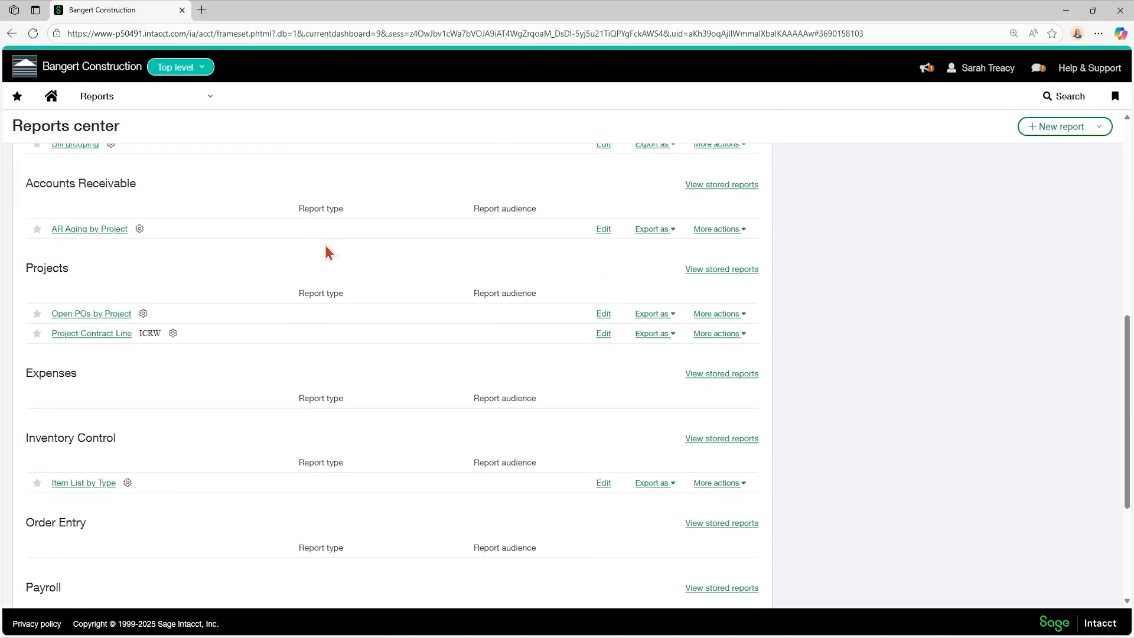
pyautogui.scroll(10, 325, 248)
# Step: Check the applications filter list and browse the Custom reports, Favorites and All reports tabs
pyautogui.click(73, 201)
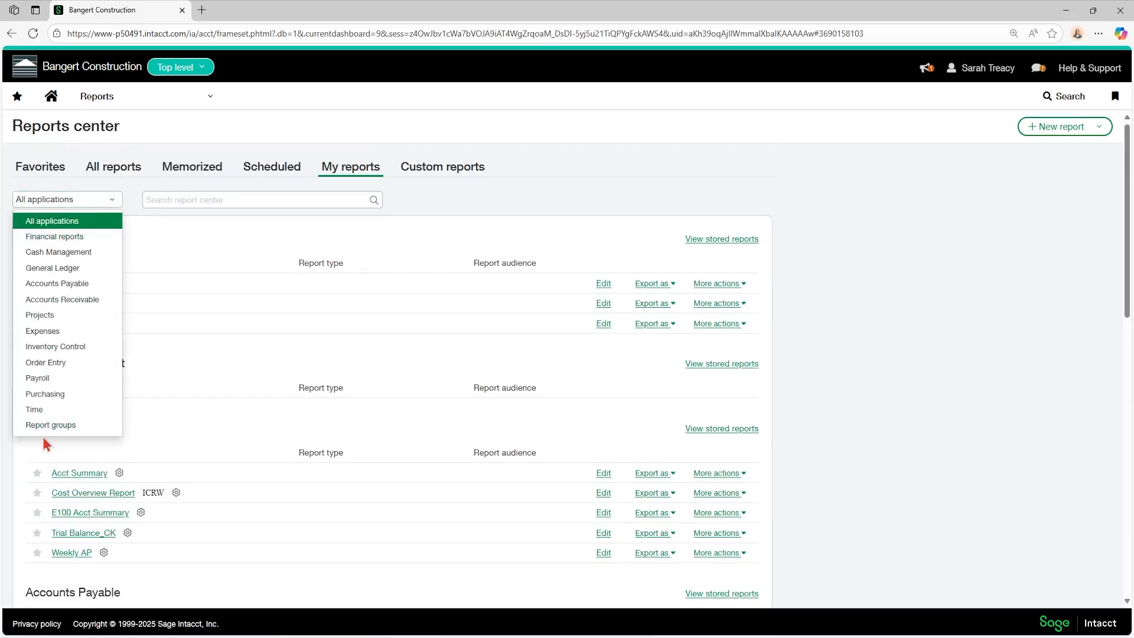
pyautogui.click(440, 171)
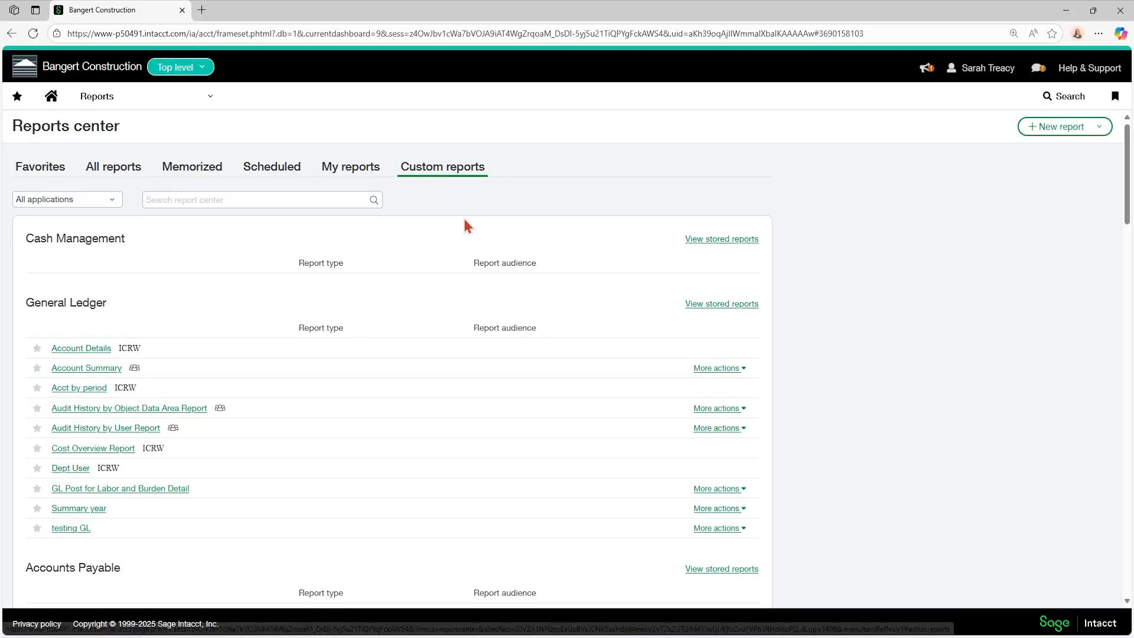
pyautogui.click(323, 205)
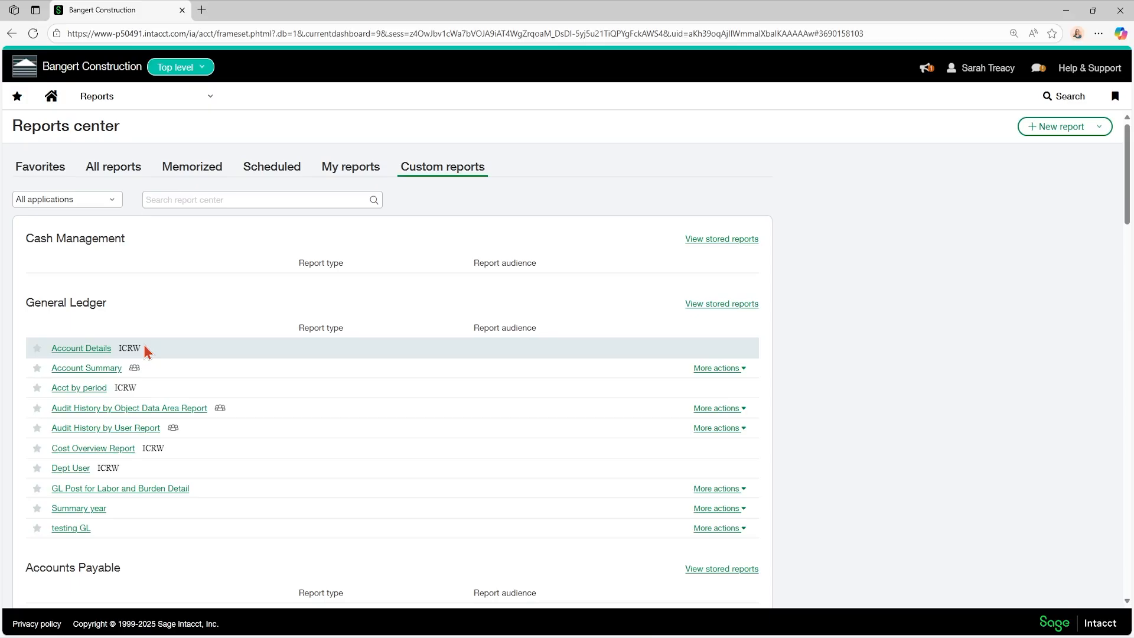
pyautogui.click(42, 171)
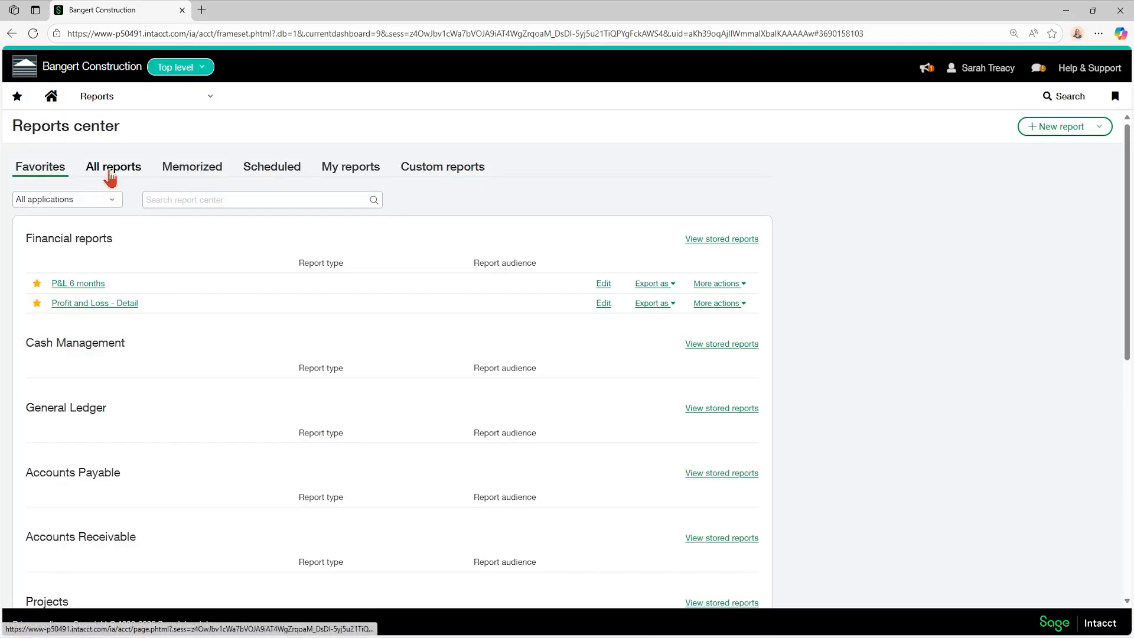
pyautogui.click(112, 176)
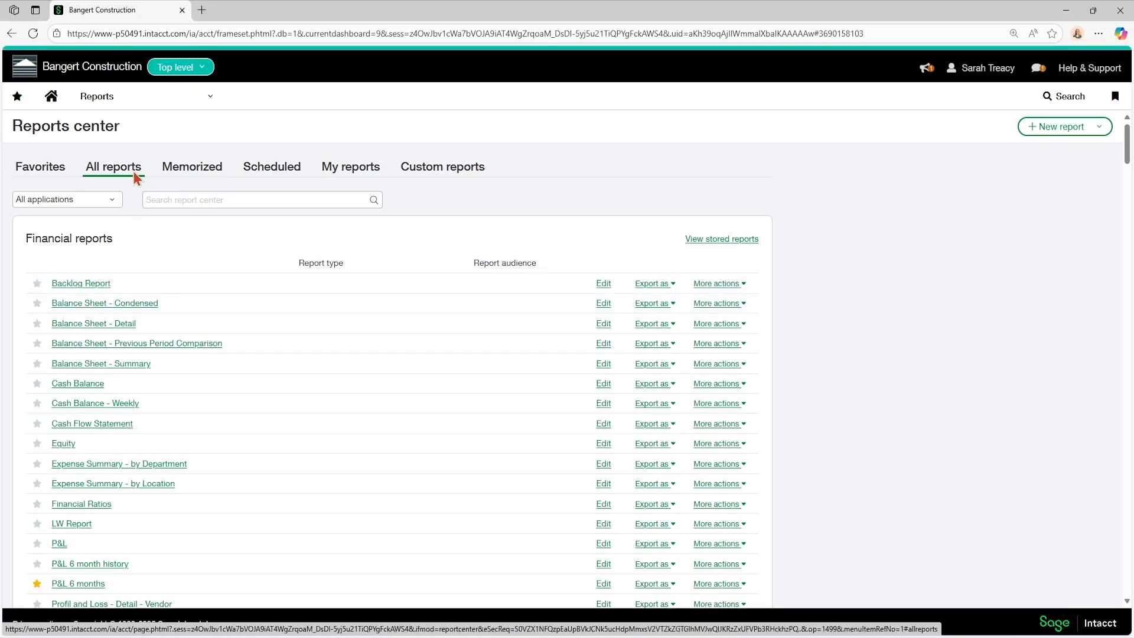
# Step: Browse the Accounts Payable reports in the navigation menu
pyautogui.moveTo(122, 110)
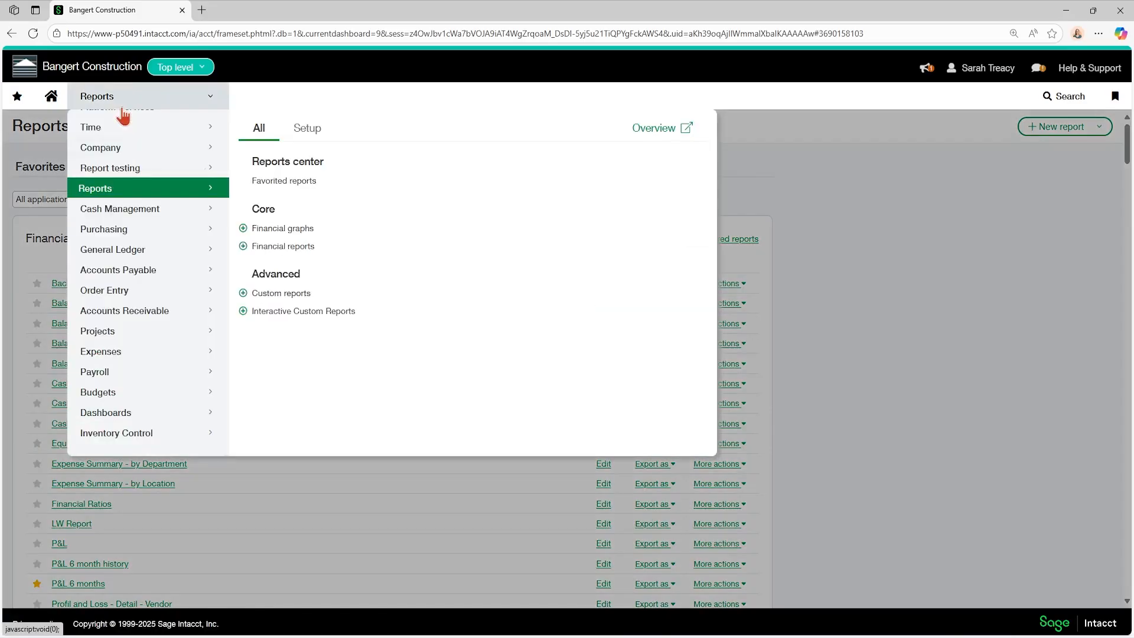
pyautogui.moveTo(103, 274)
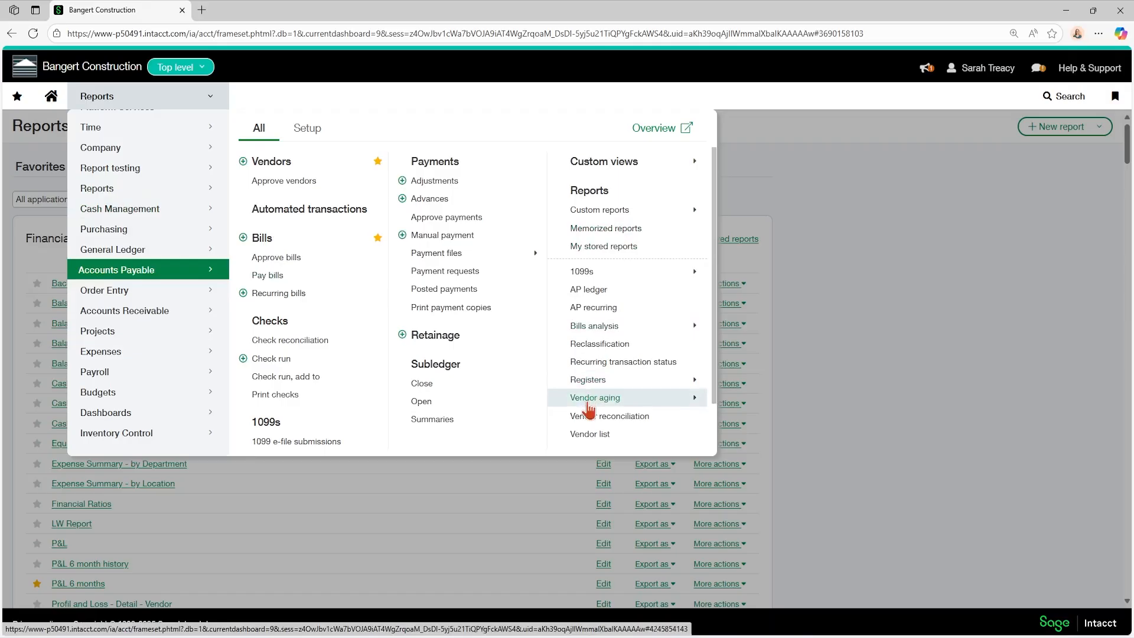